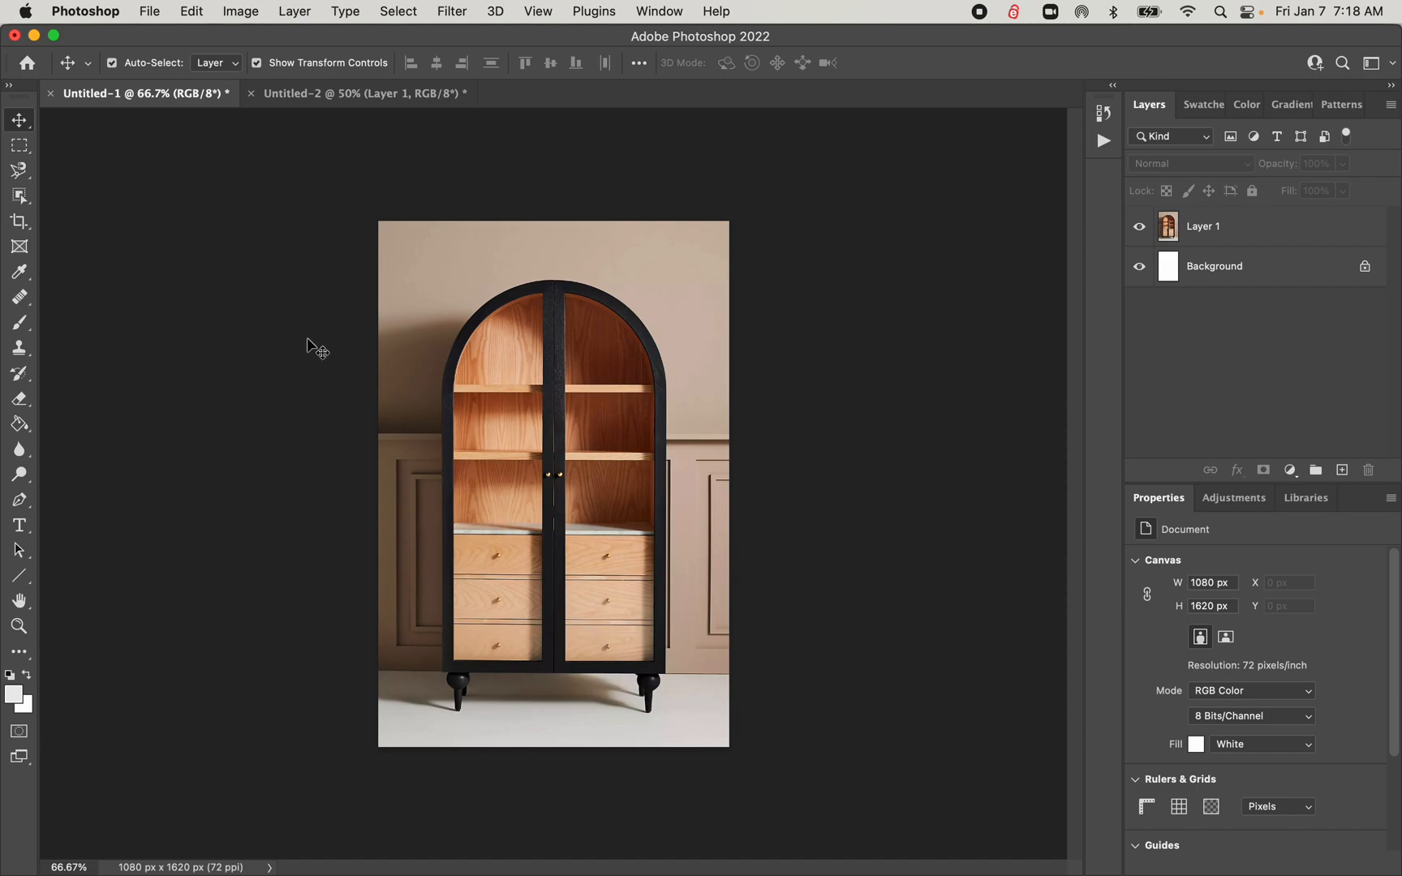
Select the black arched cabinet on Layer 1 by framing it with an Object Selection rectangle of about 743 by 1354 px
left_click(18, 202)
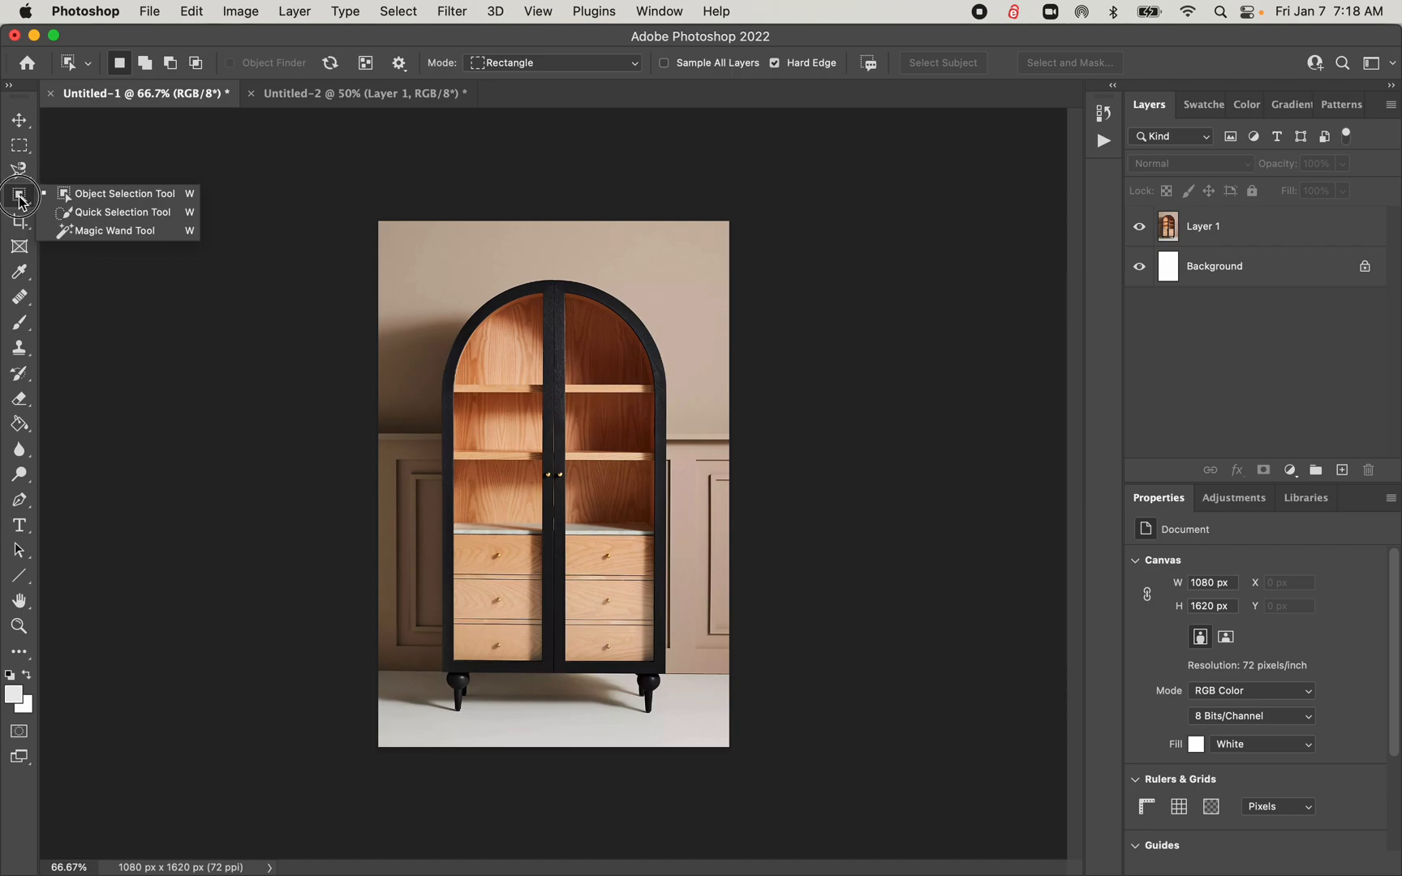
left_click(55, 231)
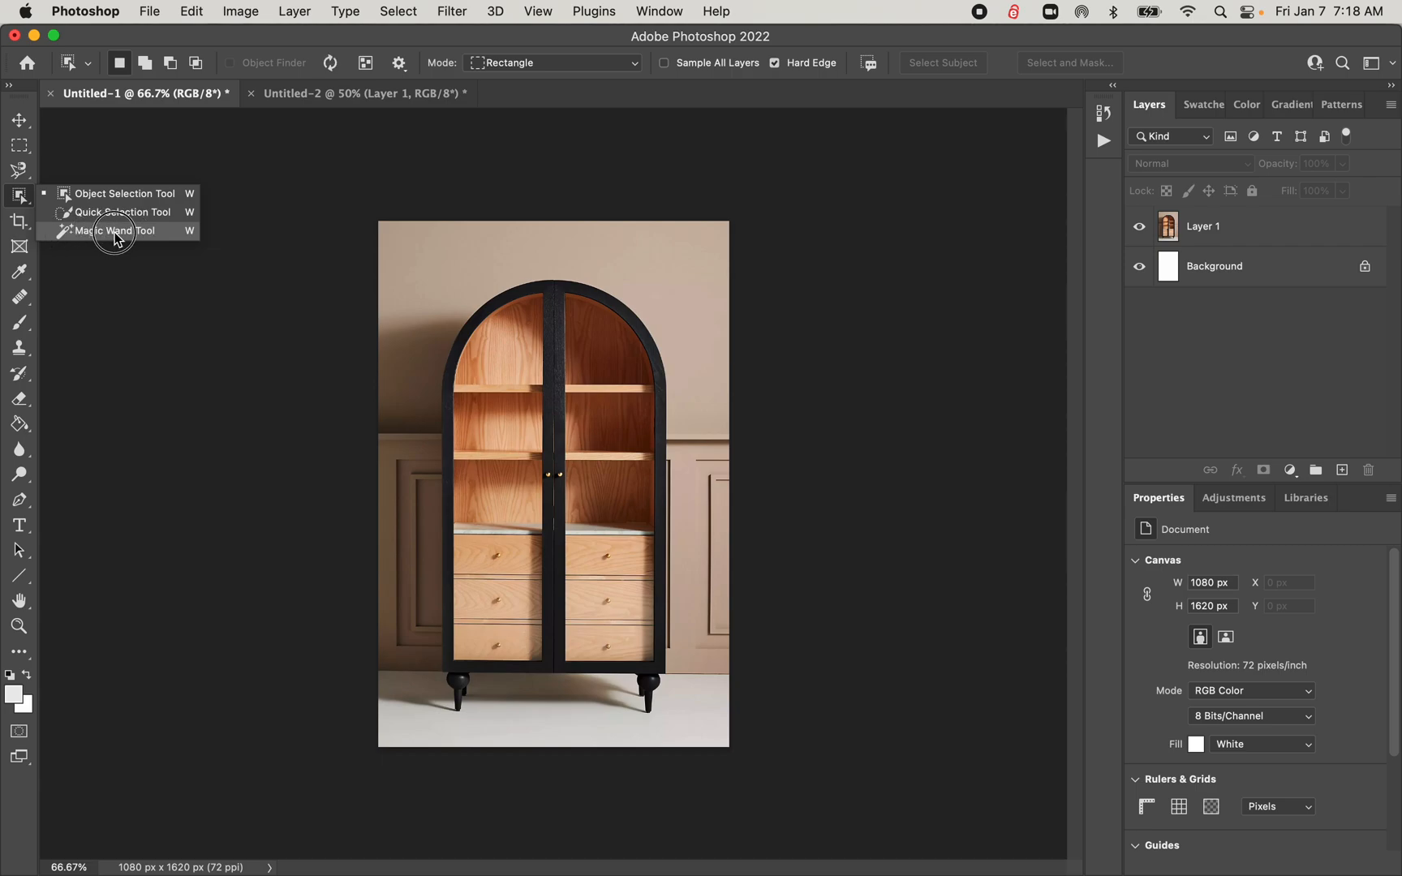
left_click(168, 203)
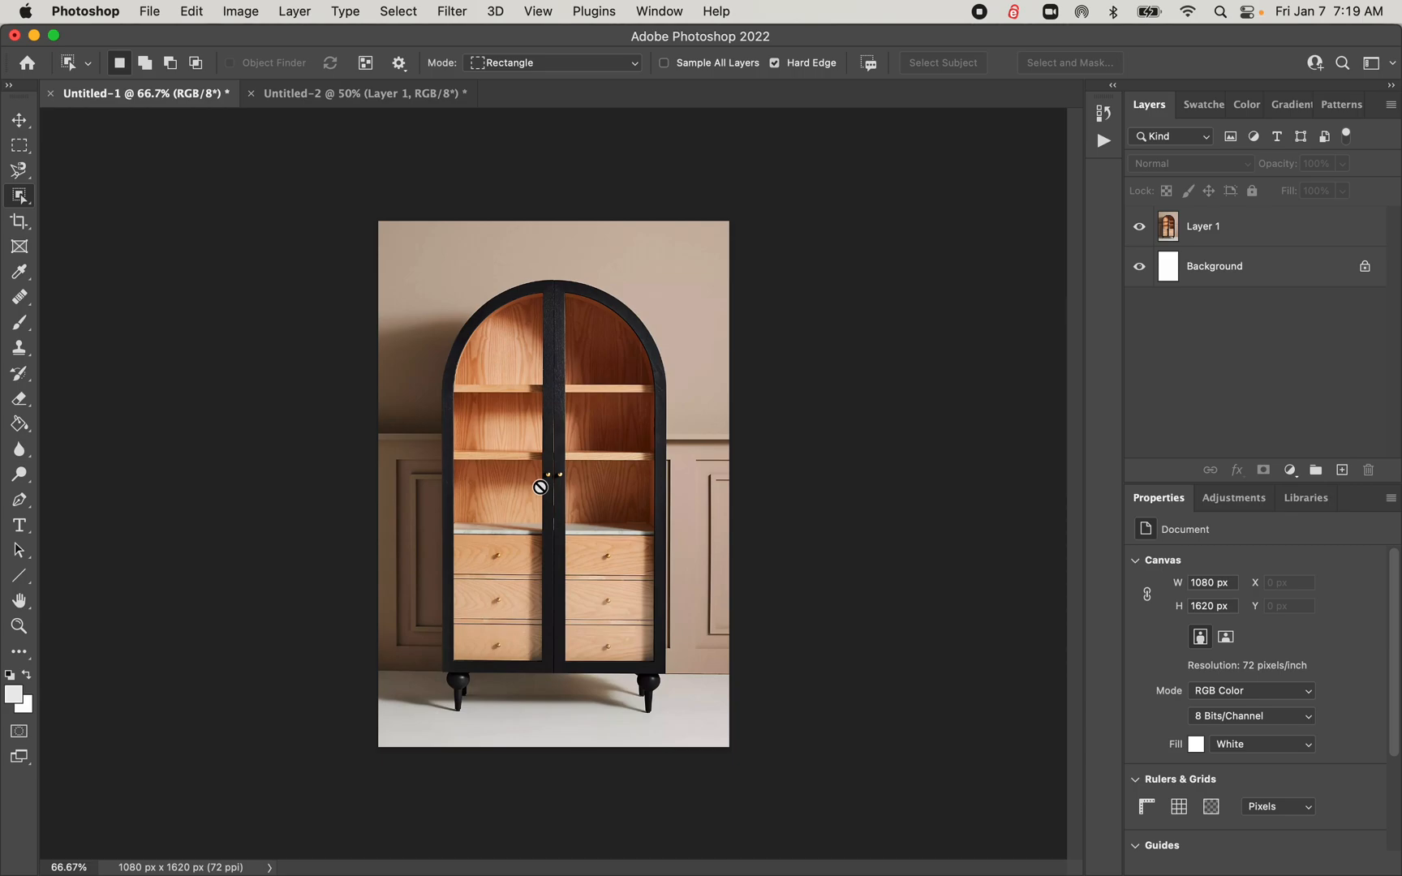
left_click(1234, 231)
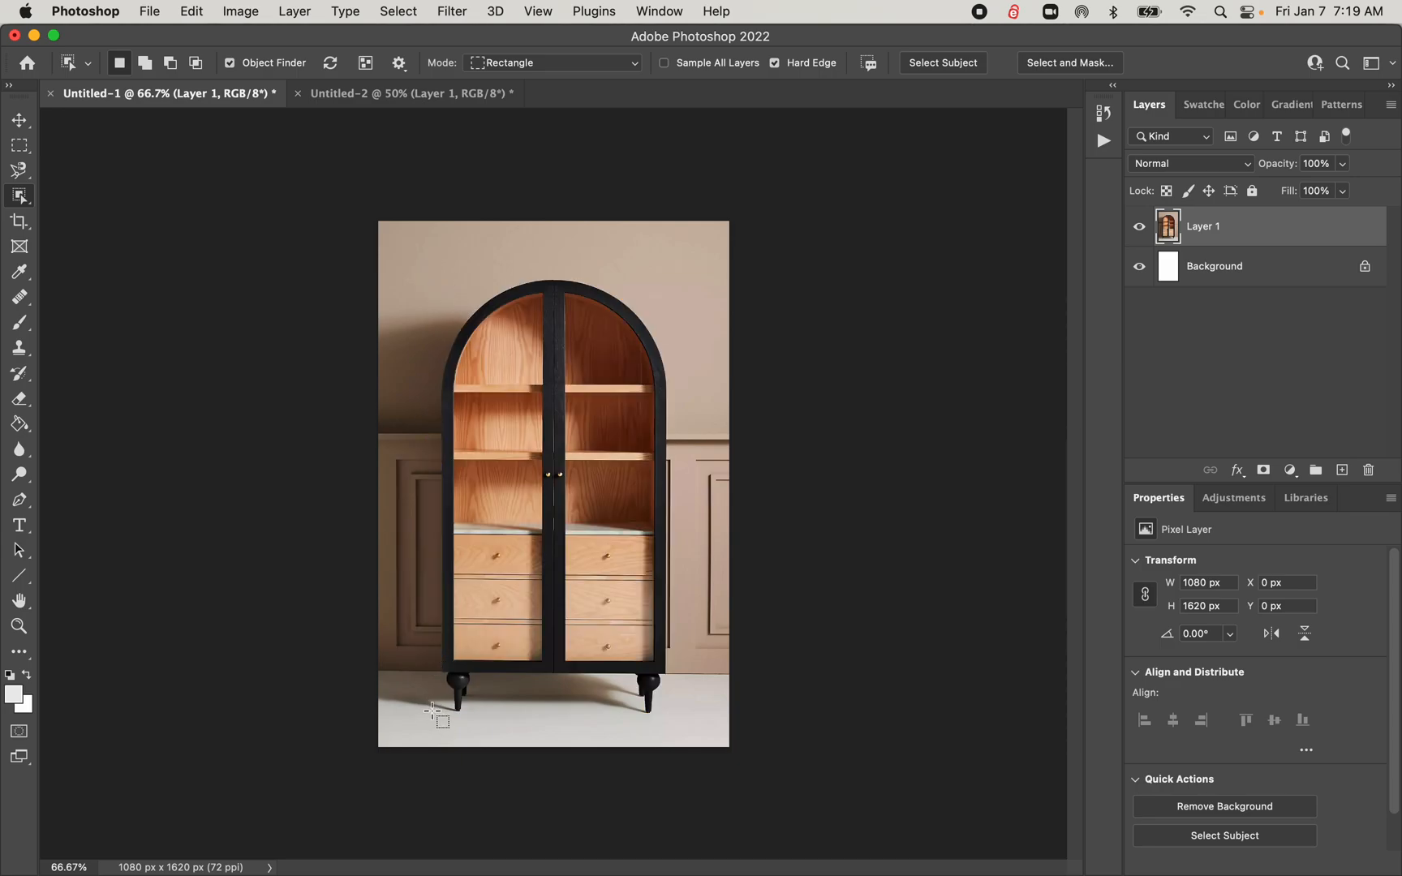
left_click_drag(434, 711, 674, 271)
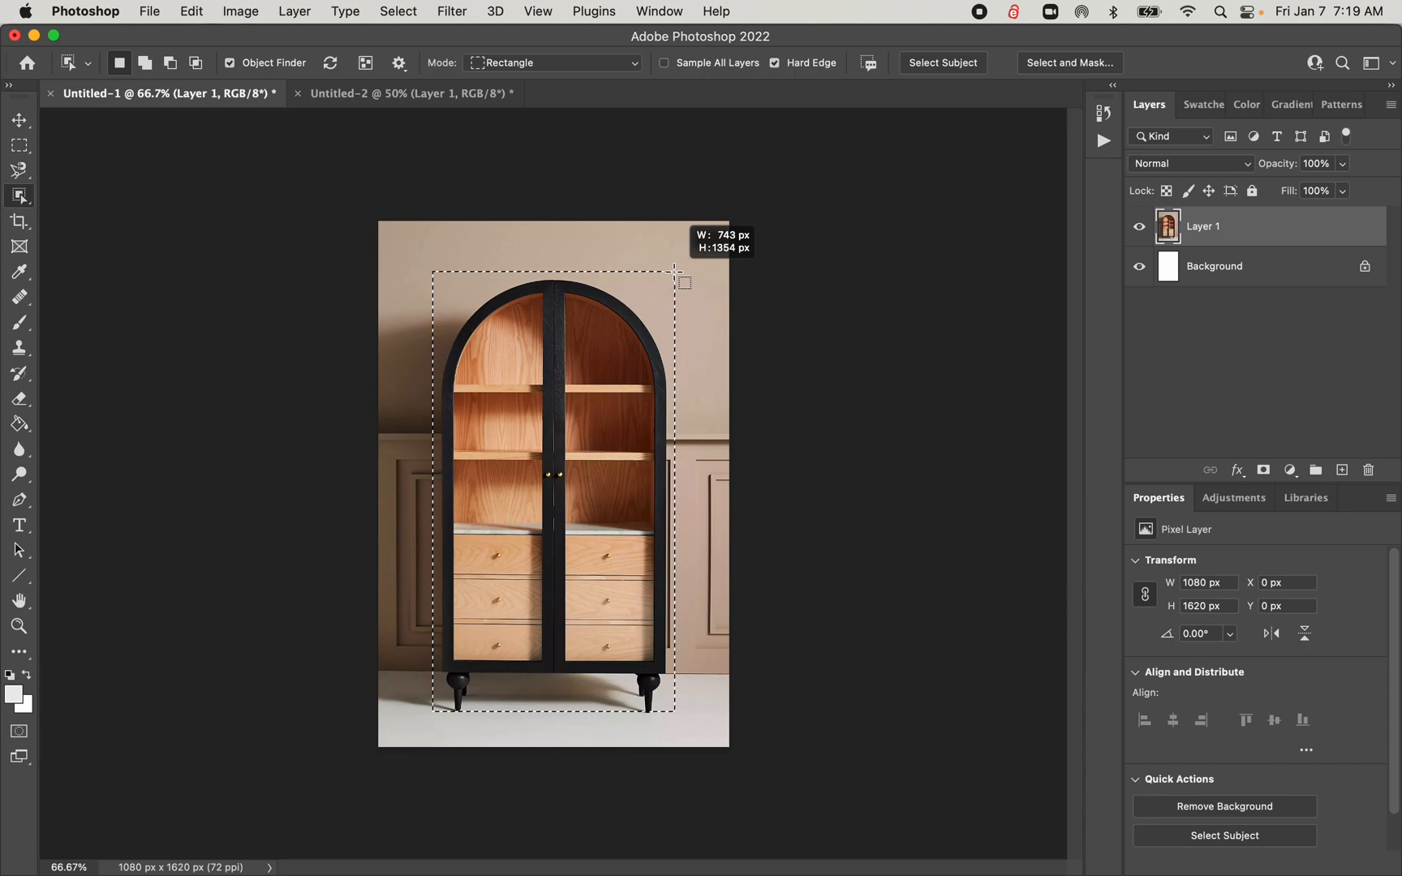
left_click_drag(675, 271, 674, 271)
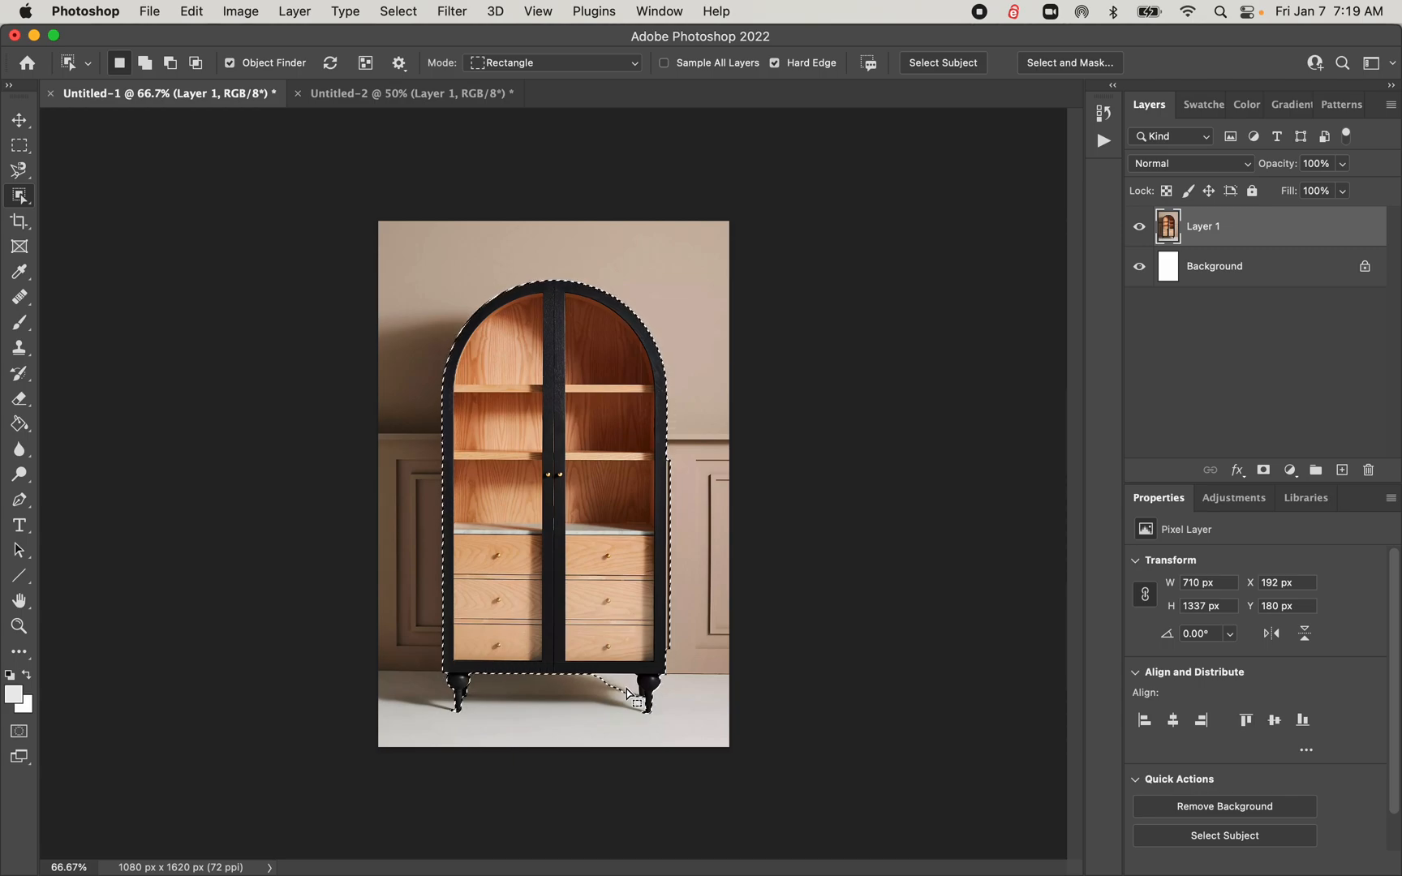
Invert the cabinet selection to delete the room background around it, and clear the selection
right_click(600, 558)
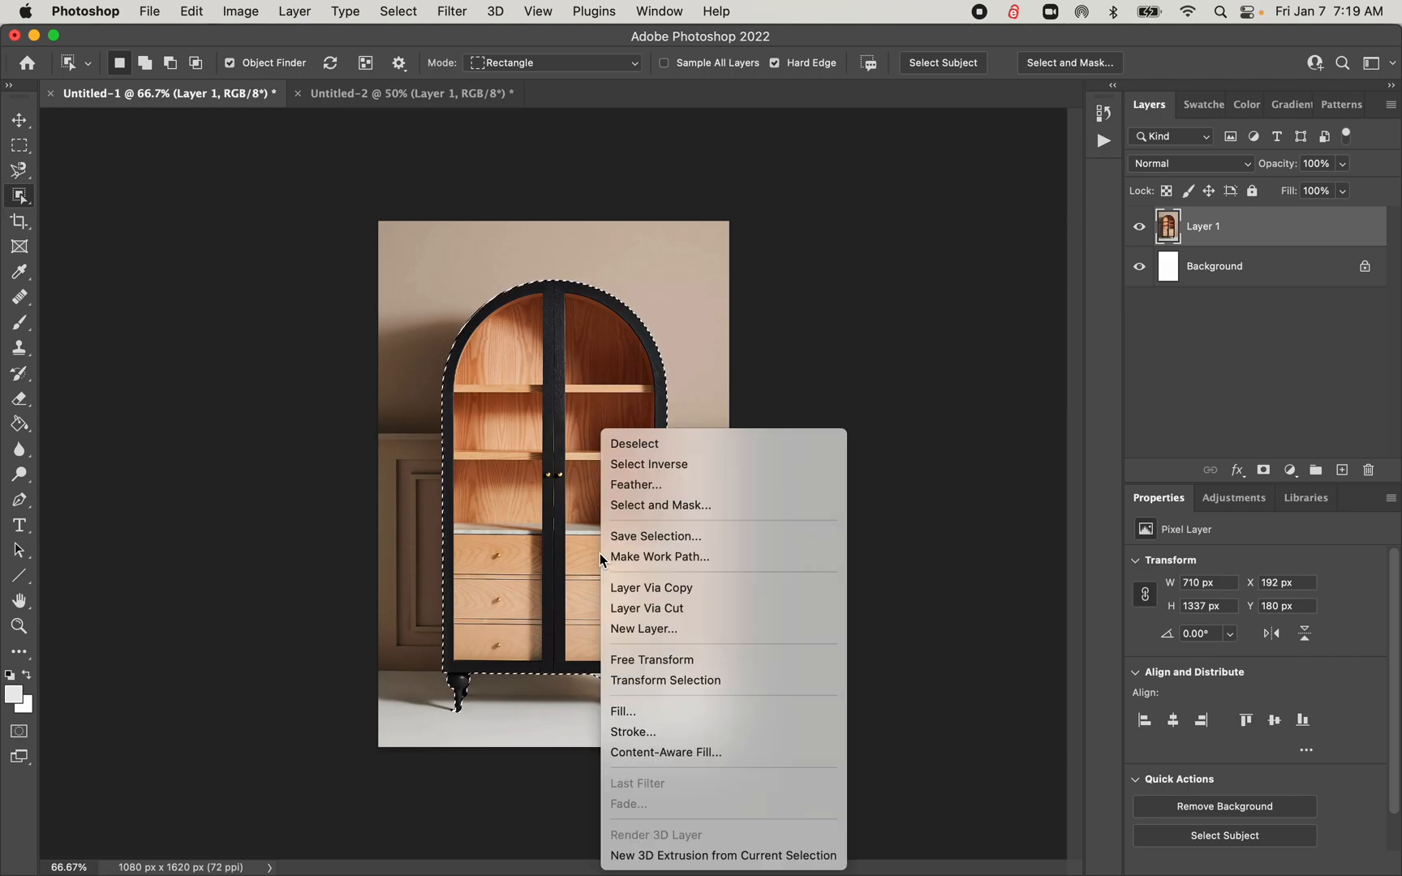
left_click(633, 468)
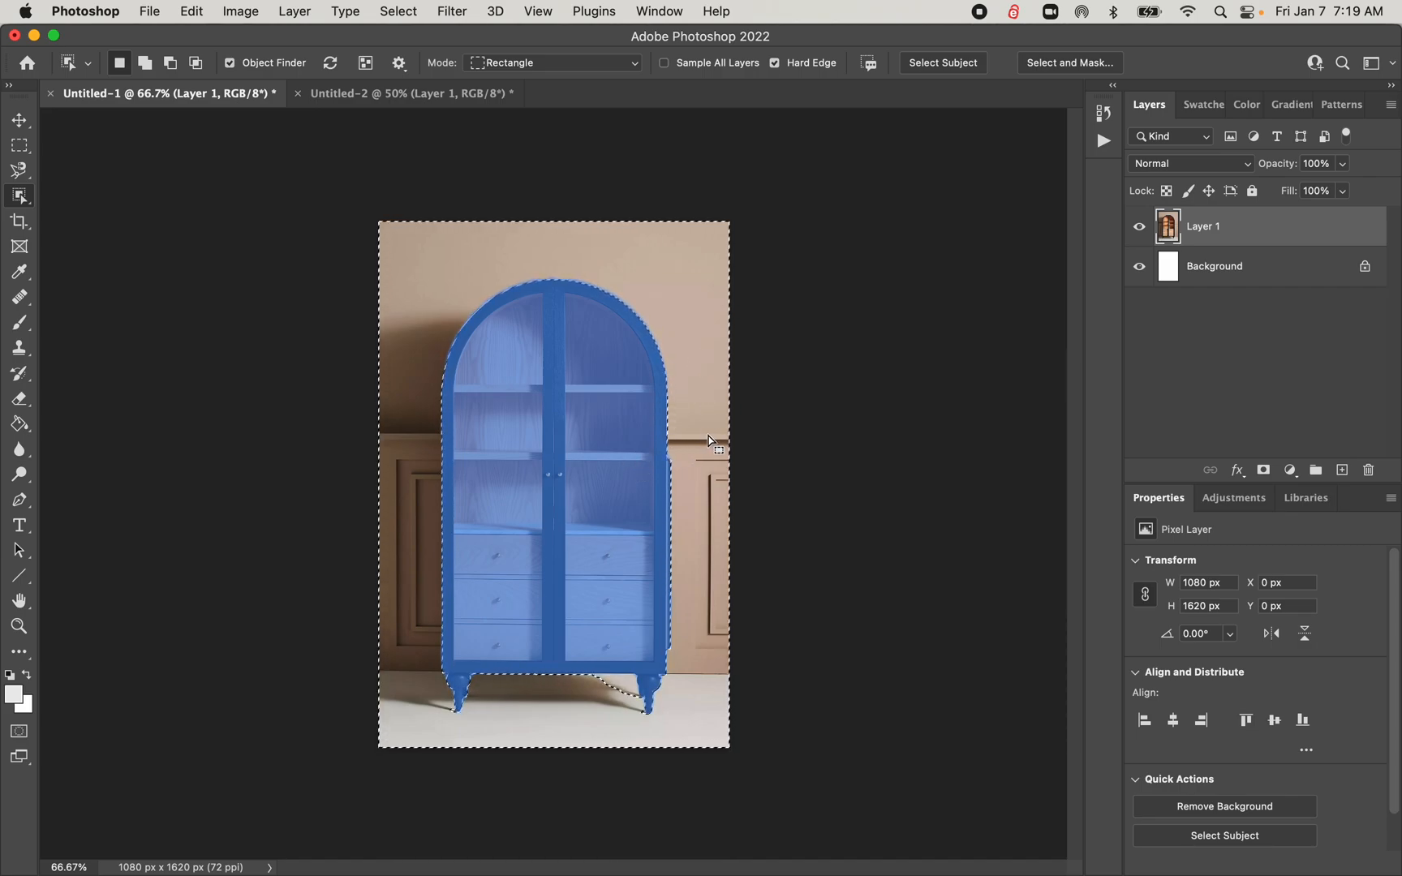
key("Delete")
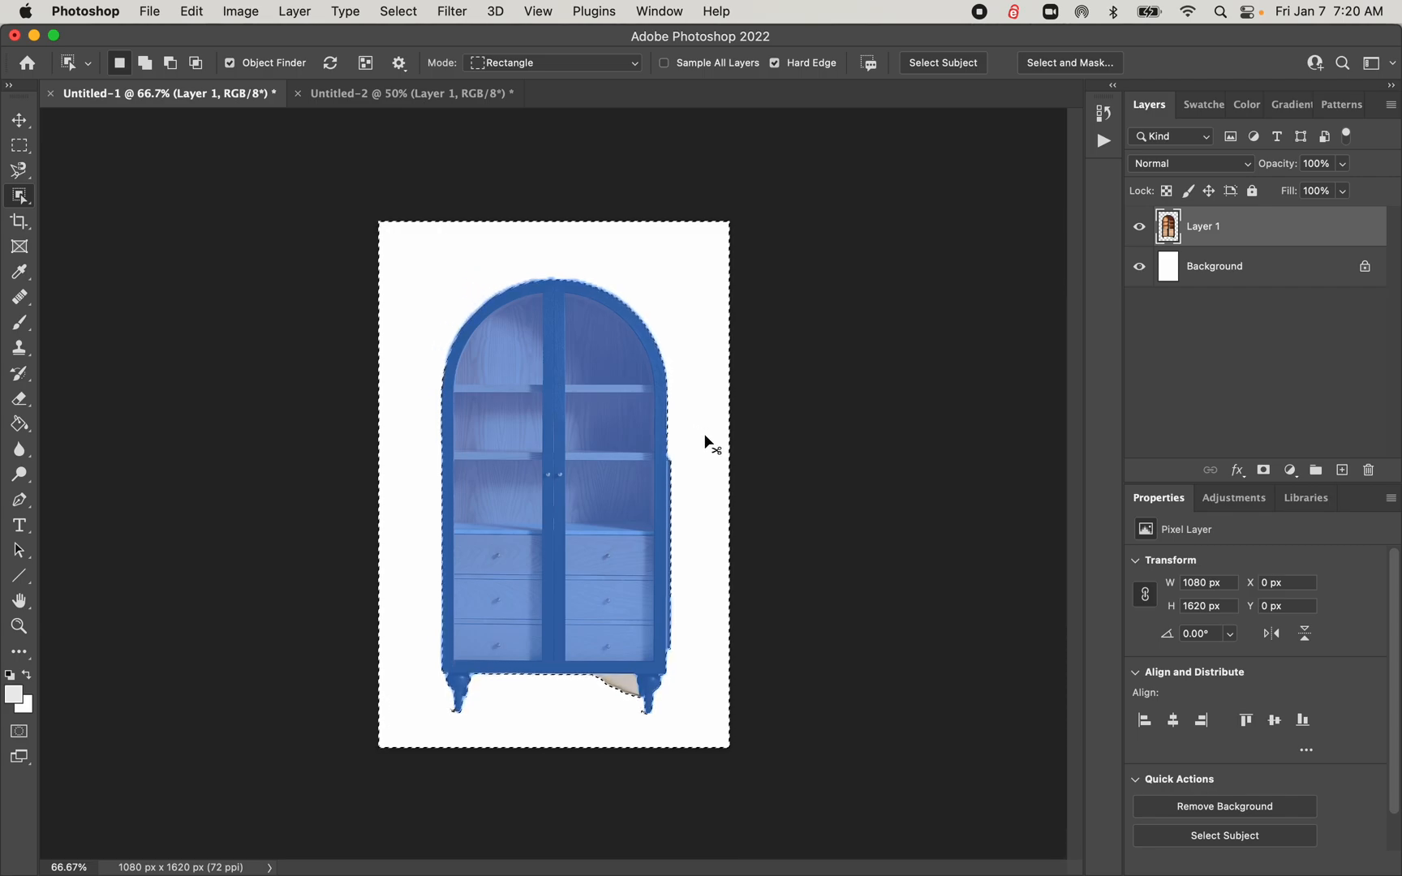
key("super+d")
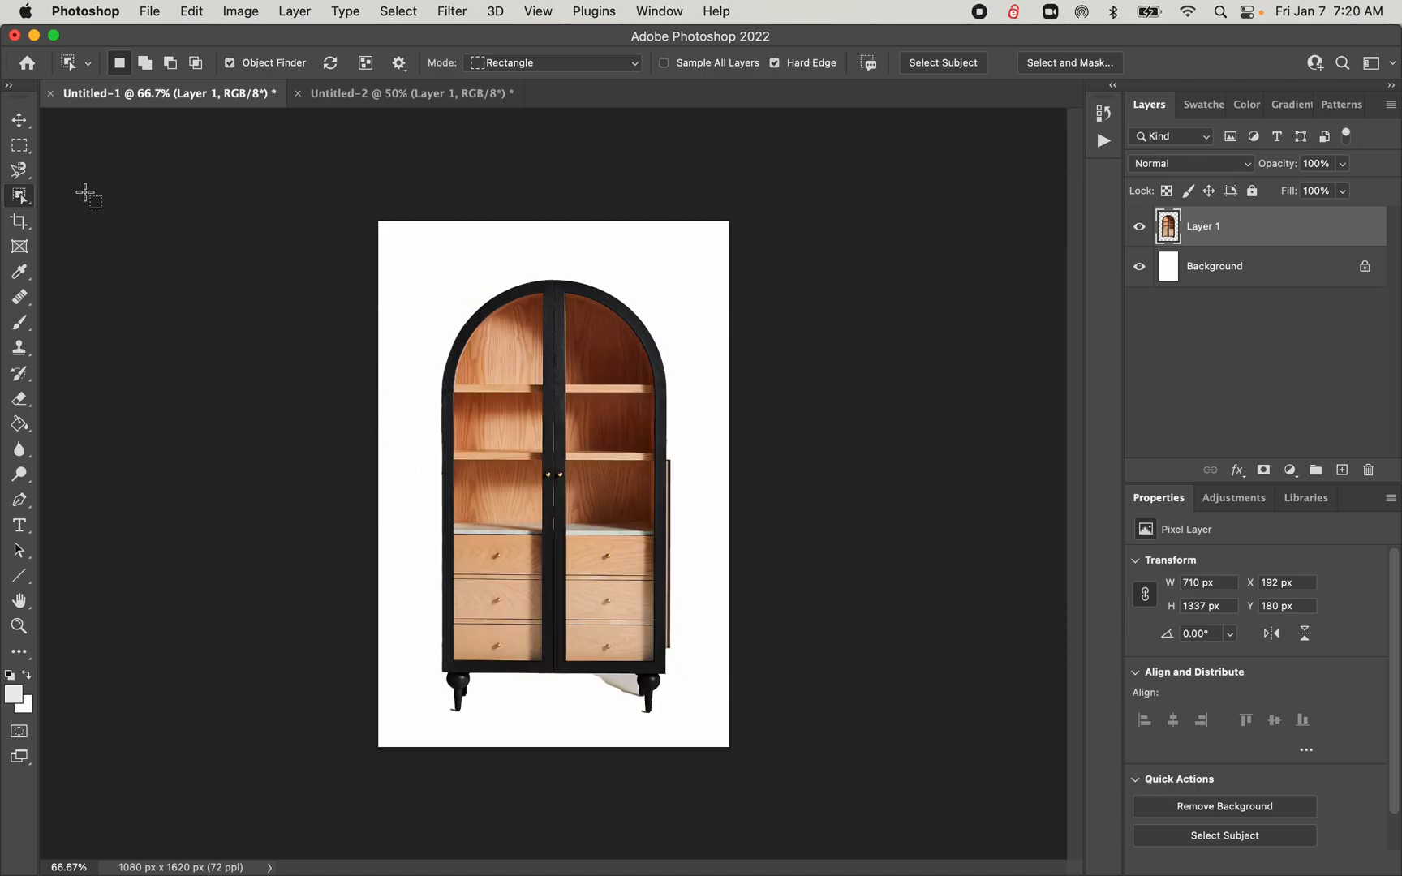
left_click(19, 196)
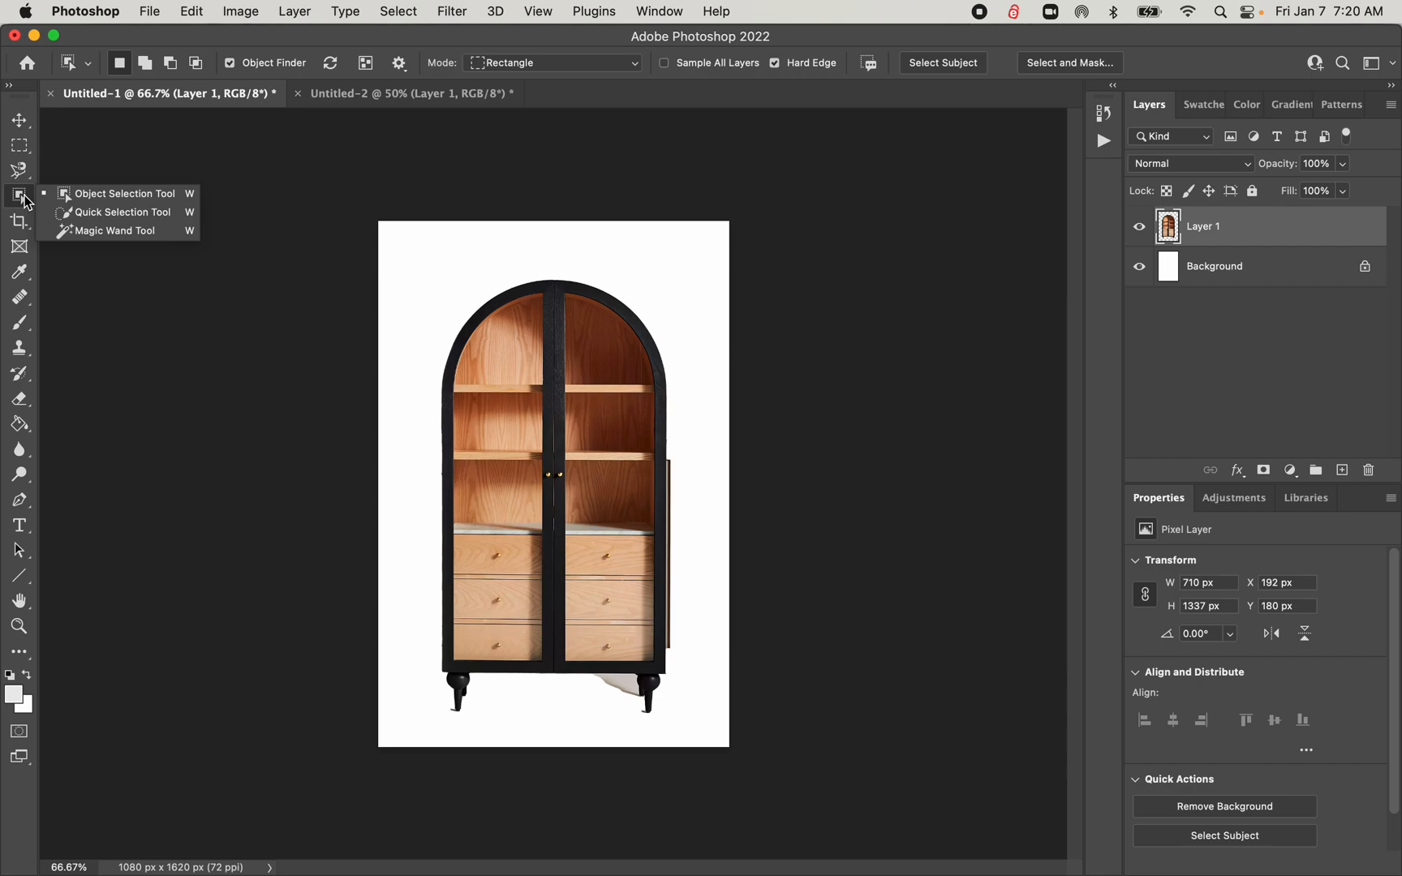
left_click(110, 198)
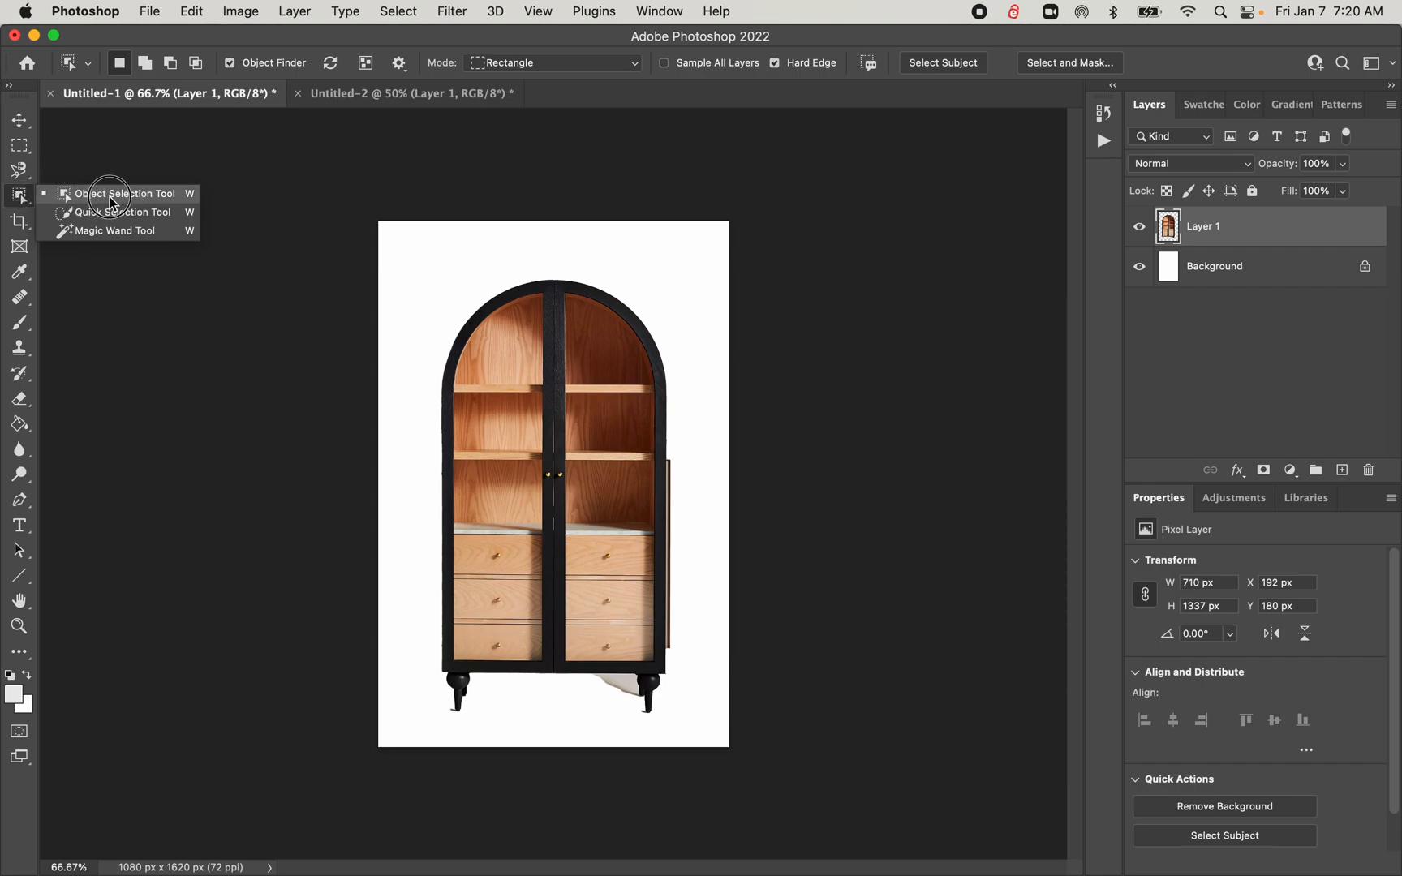
left_click(359, 142)
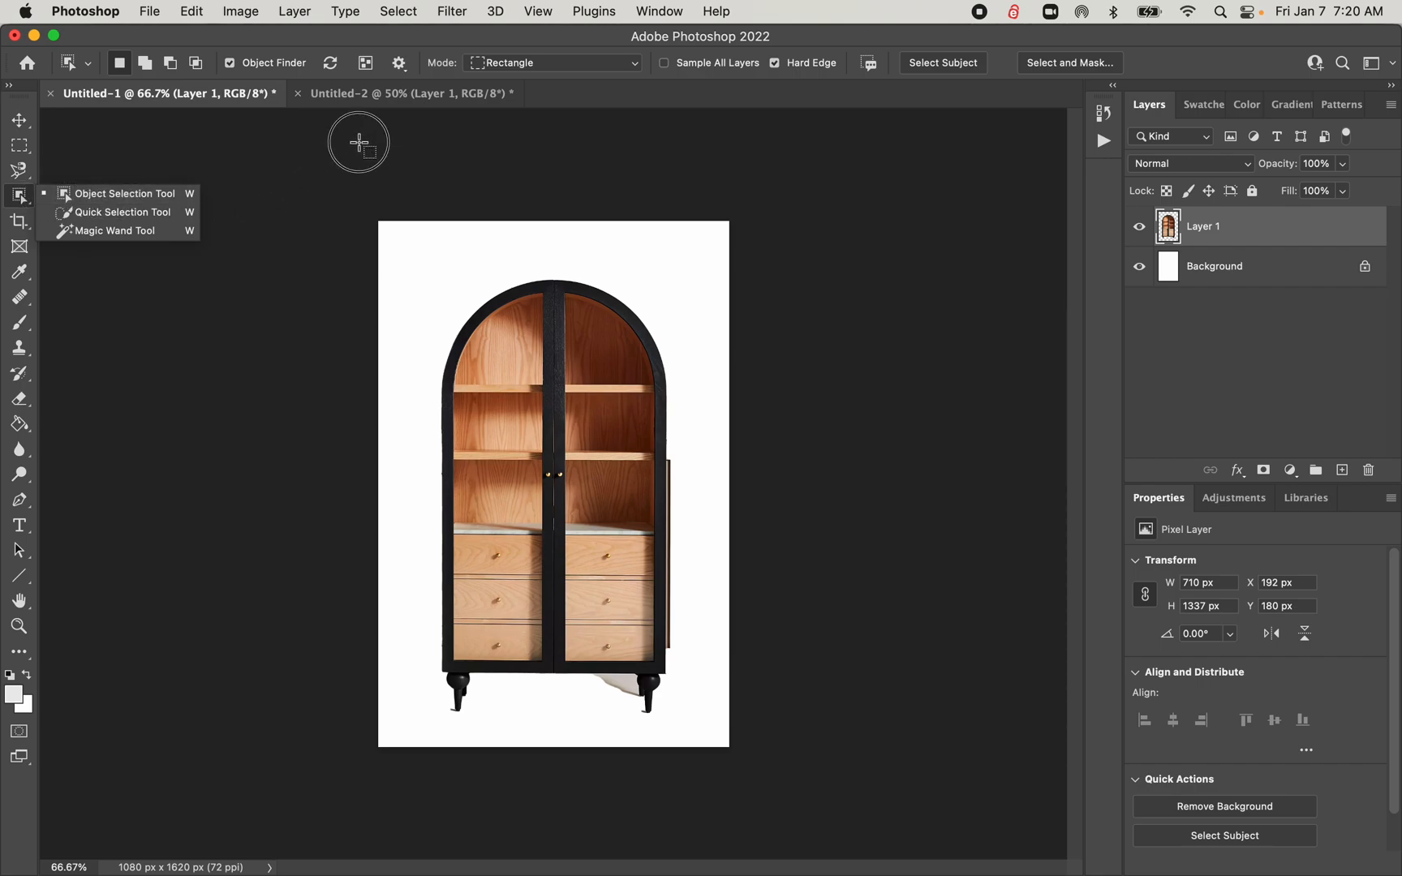
Switch to the Untitled-2 pillow document and make the Object Selection tool active
left_click(360, 94)
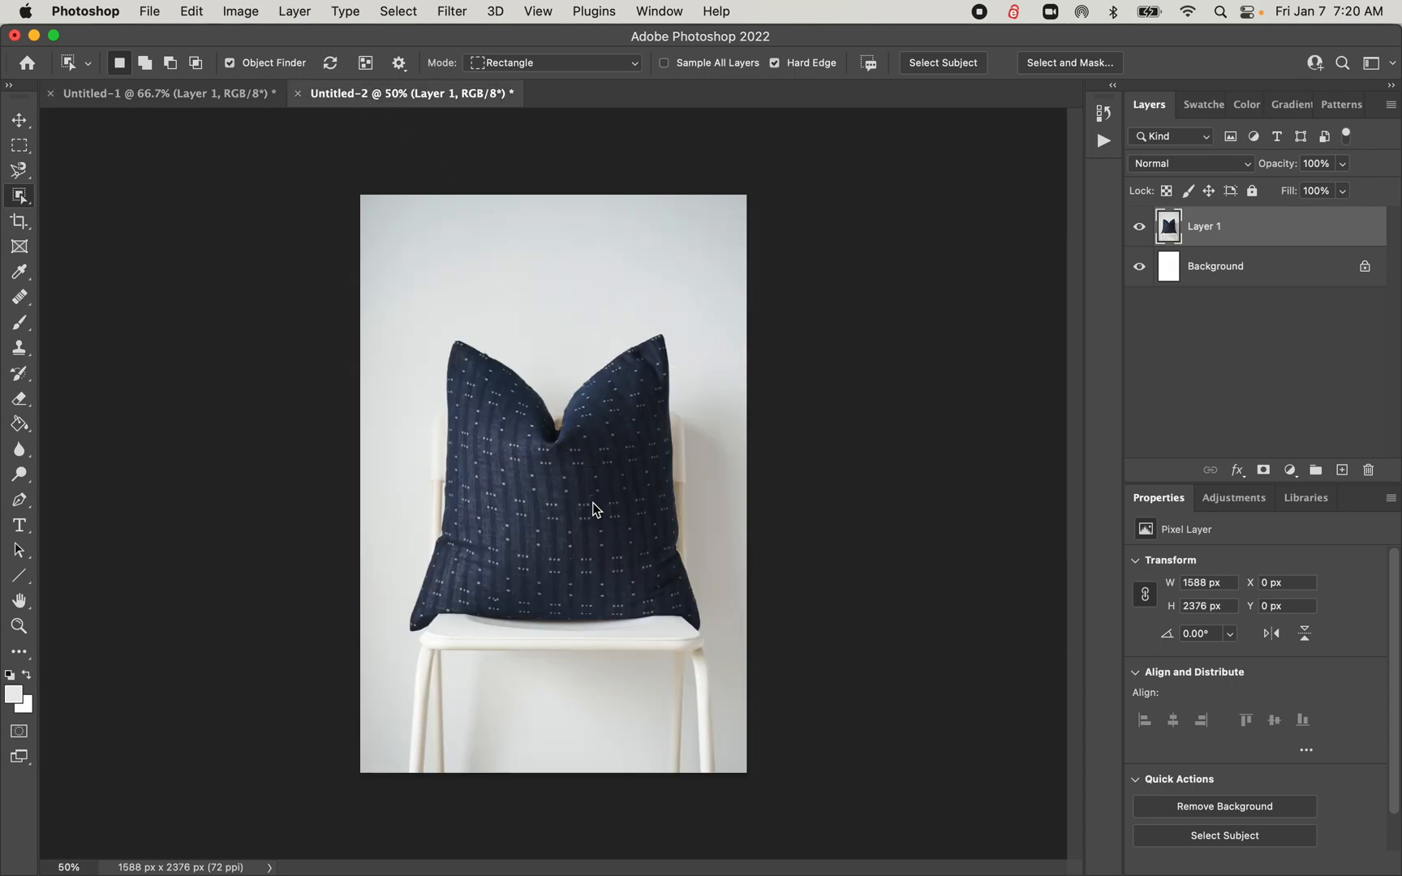
left_click(24, 200)
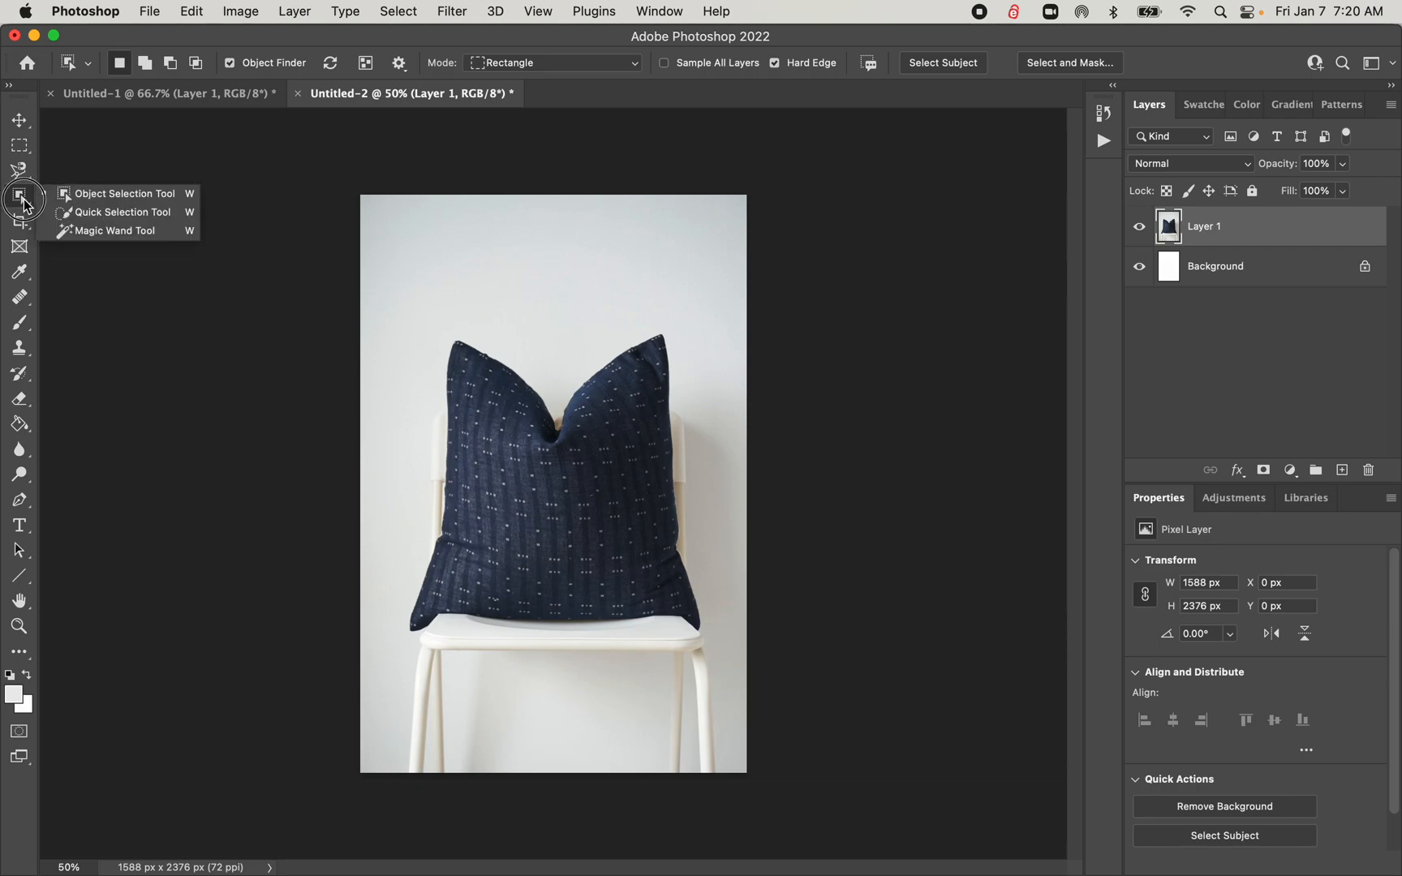
left_click(118, 235)
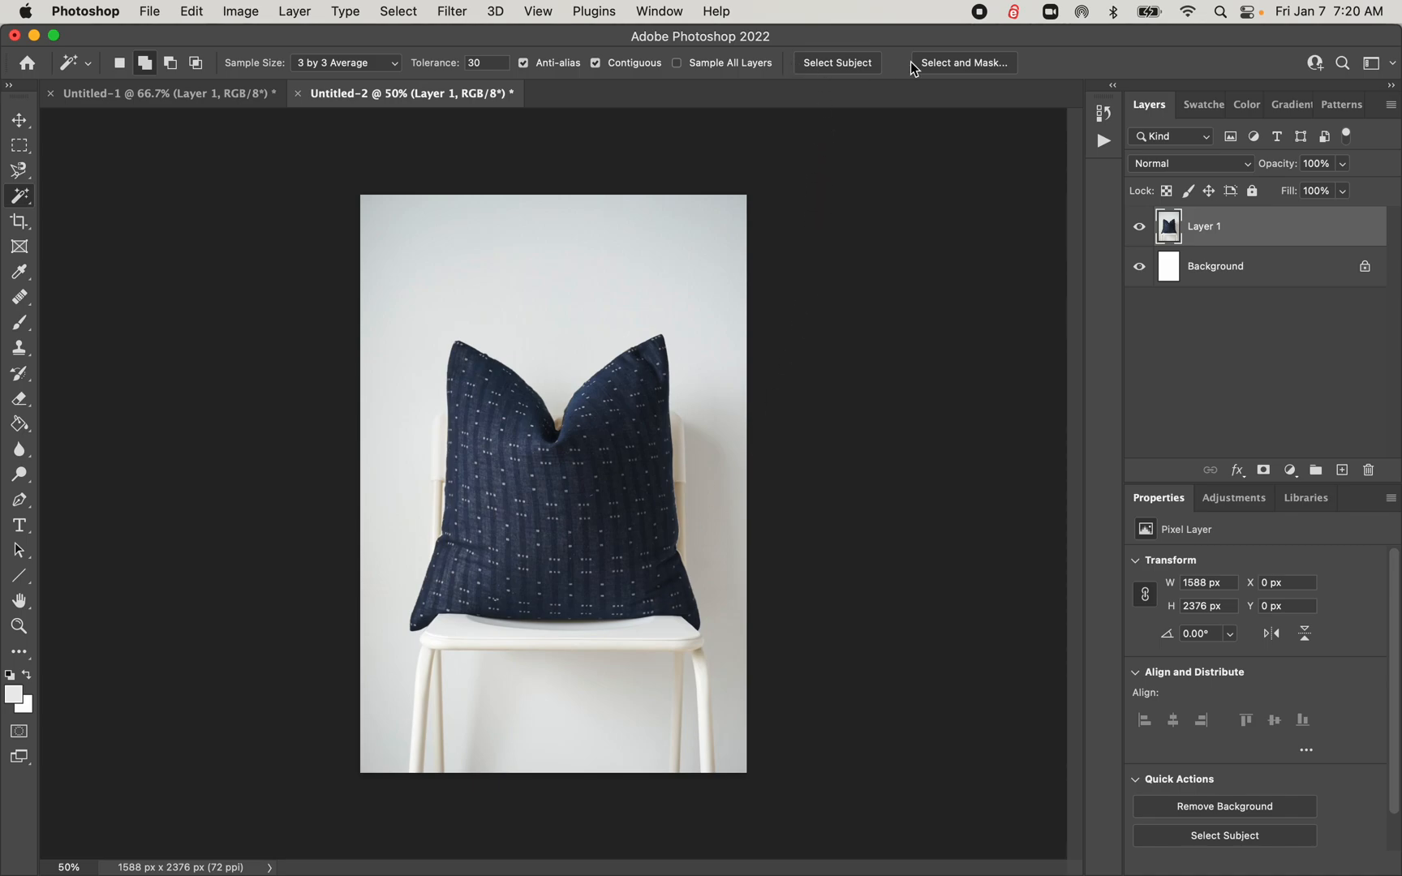
left_click(19, 203)
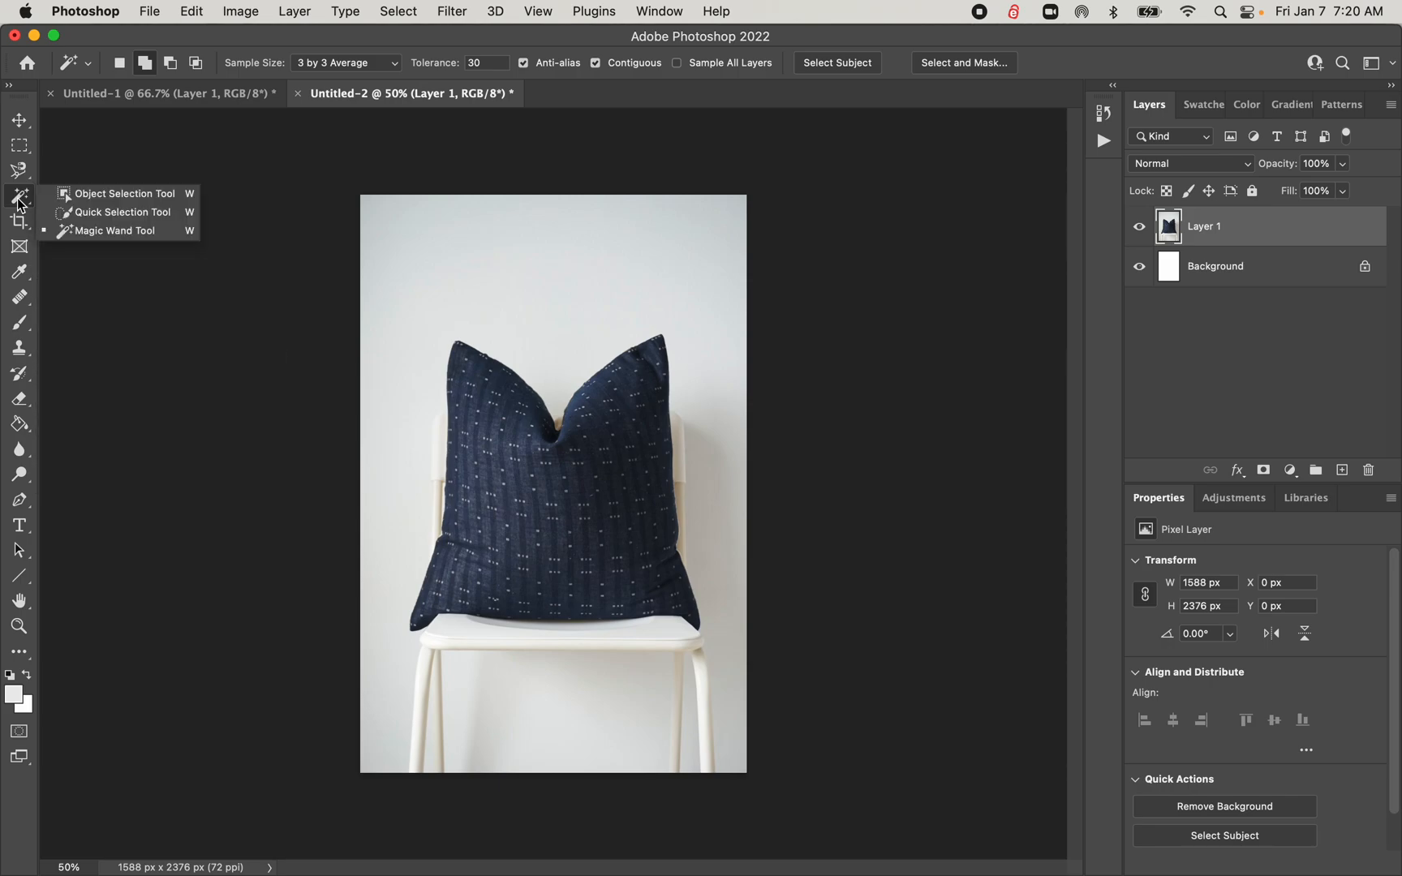
left_click(91, 193)
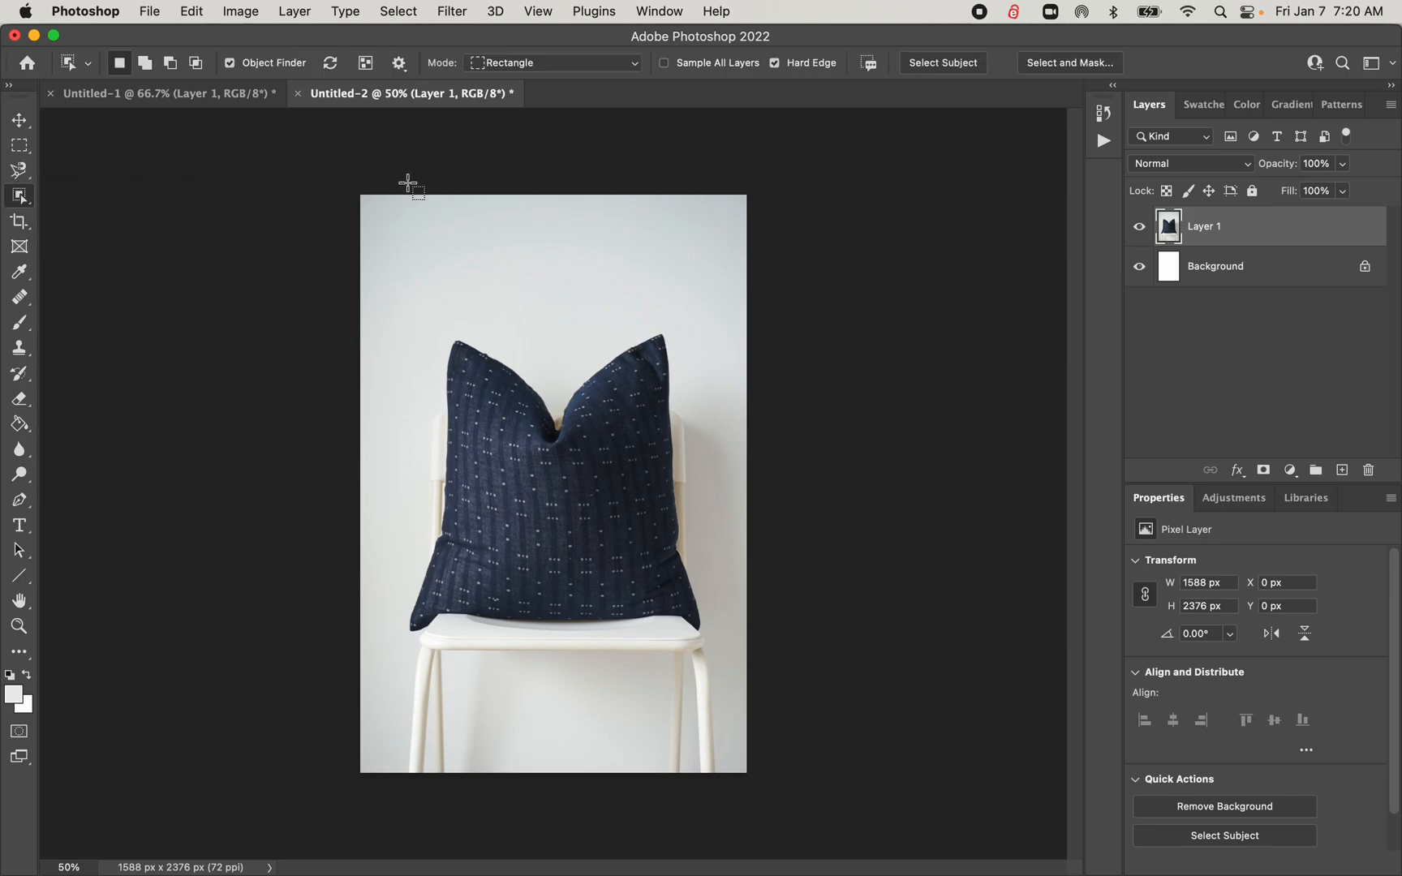
Try Select Subject on the pillow photo with the Object Selection tool and again with the Magic Wand tool, clearing each selection
left_click(931, 64)
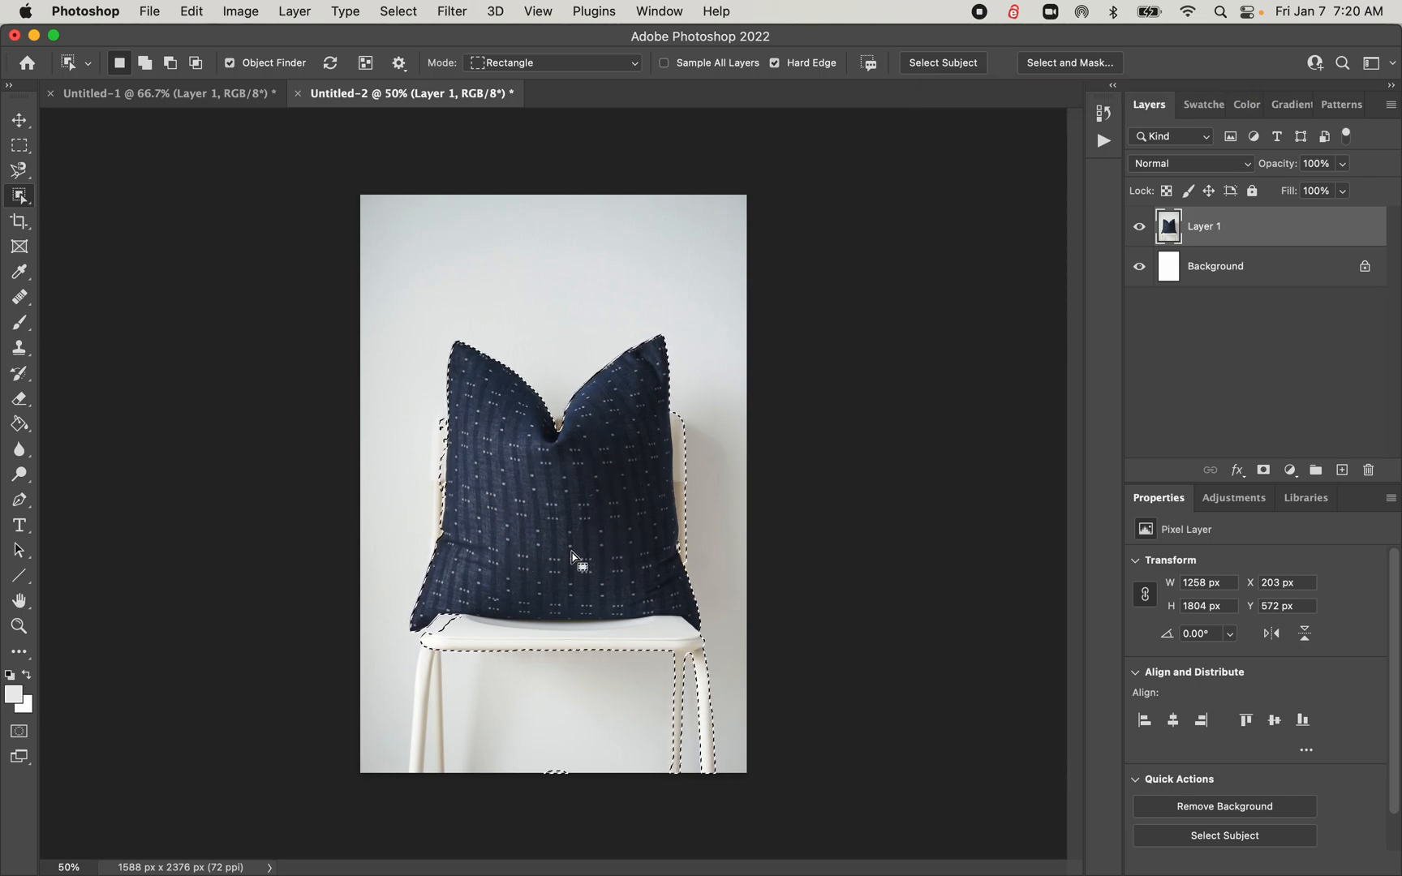
key("super+d")
left_click_drag(23, 201, 75, 234)
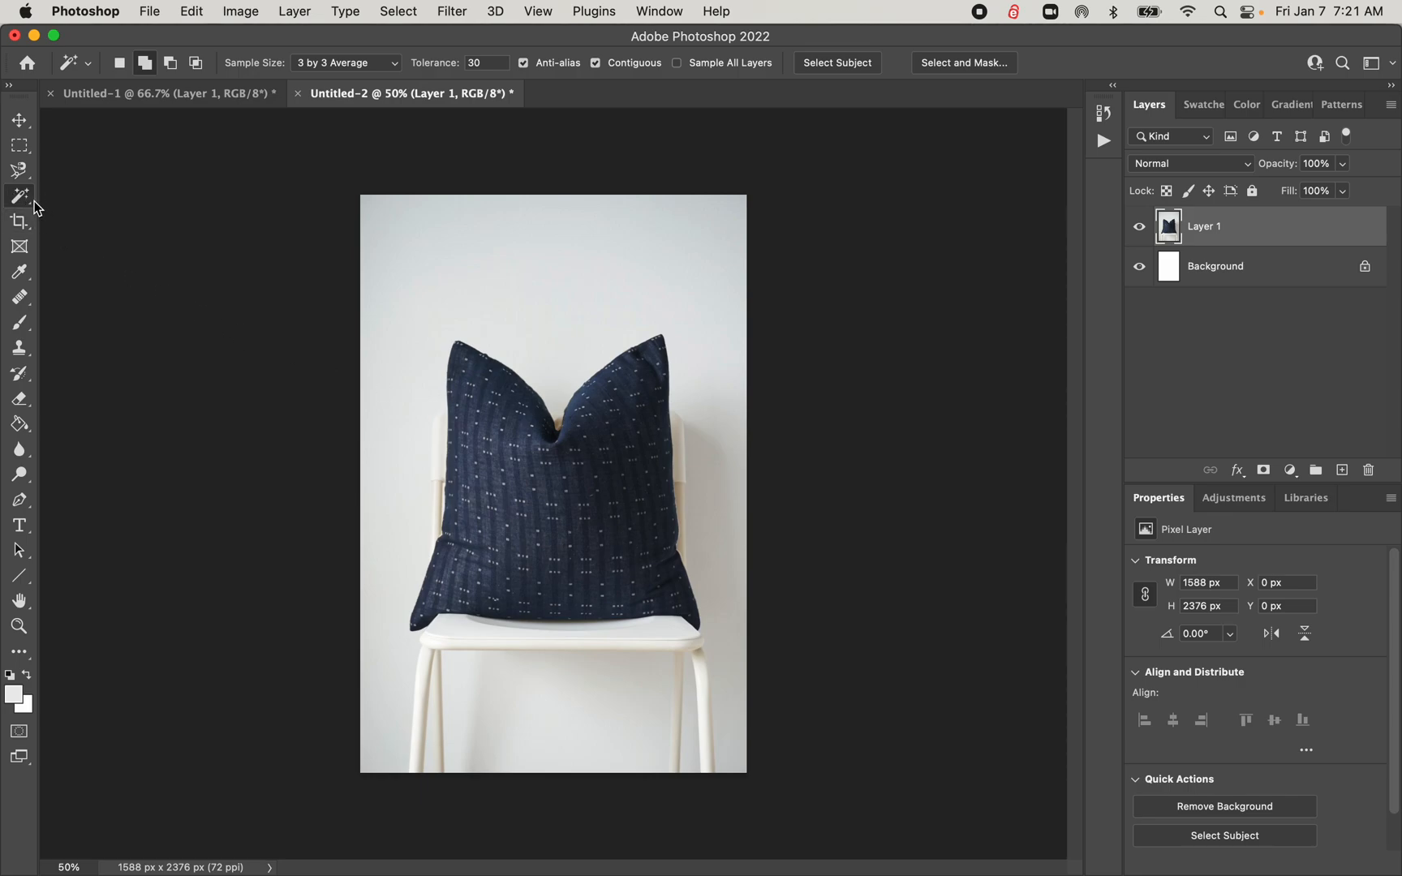
left_click(852, 65)
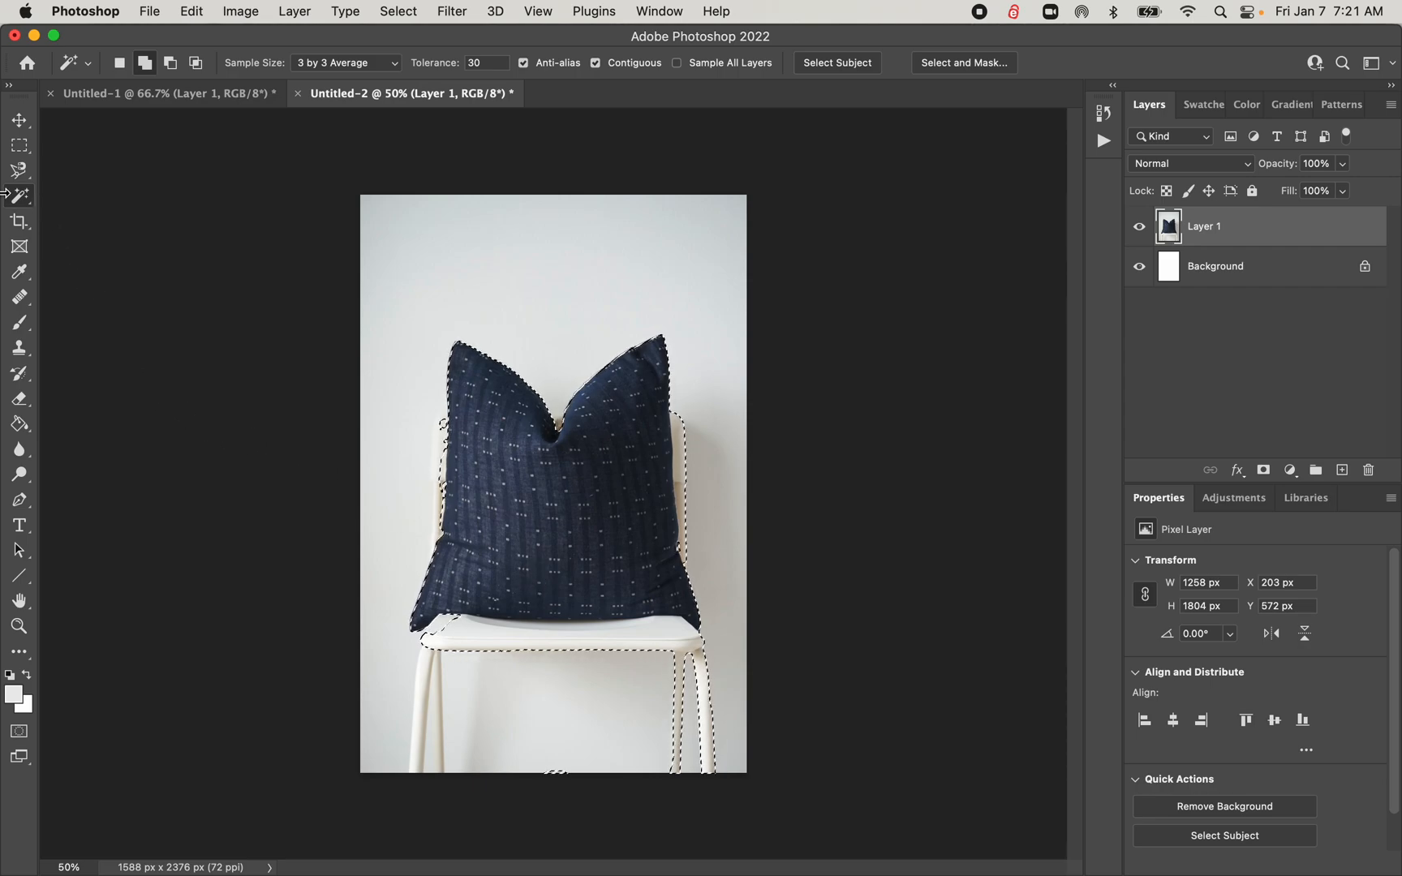
left_click_drag(19, 195, 92, 202)
left_click(347, 247)
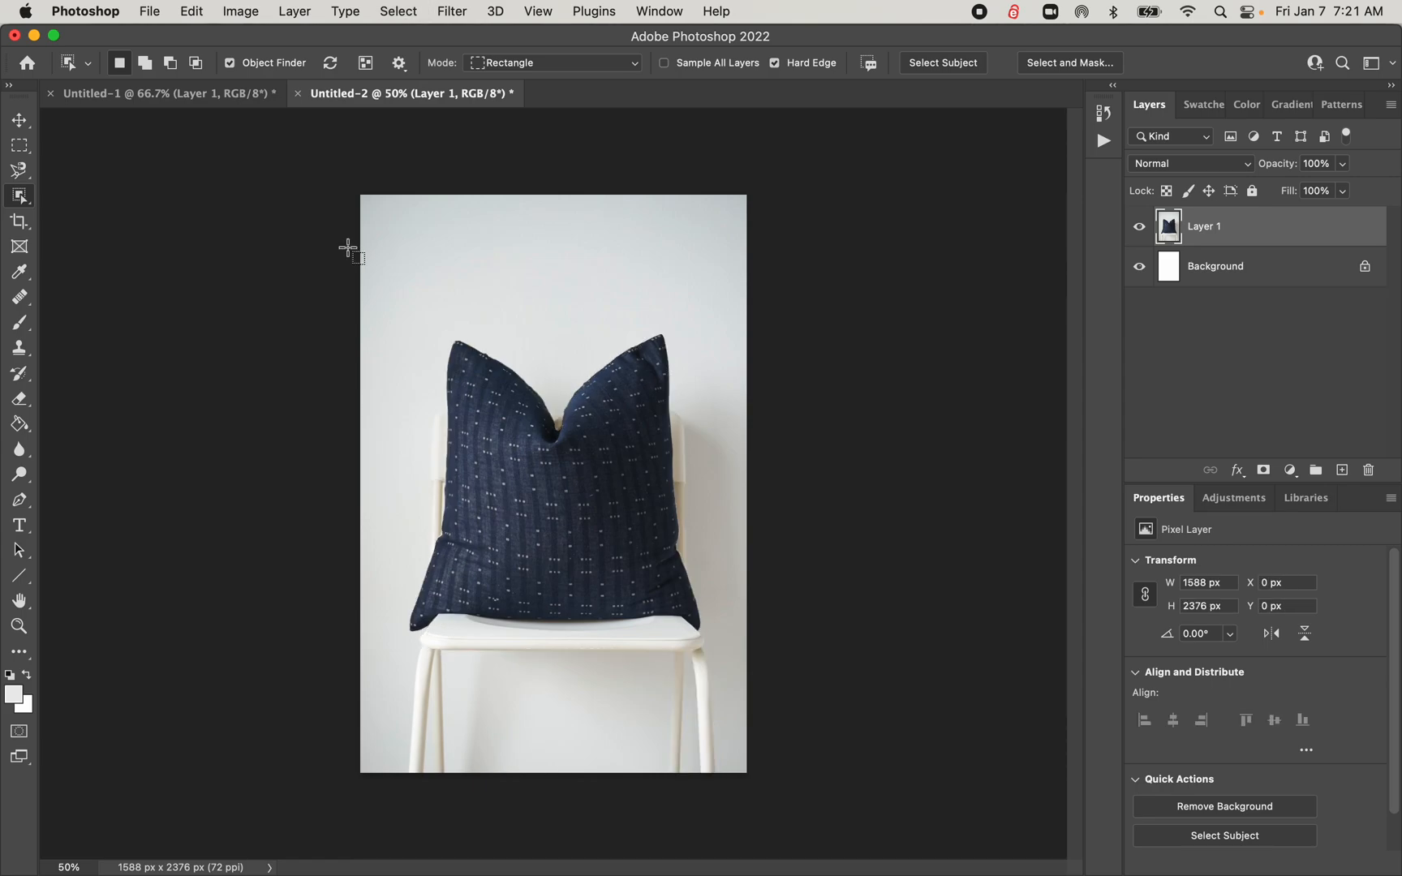
Select only the navy pillow with the Object Selection tool, and invert the selection to delete the chair and wall around it
left_click_drag(483, 414, 717, 634)
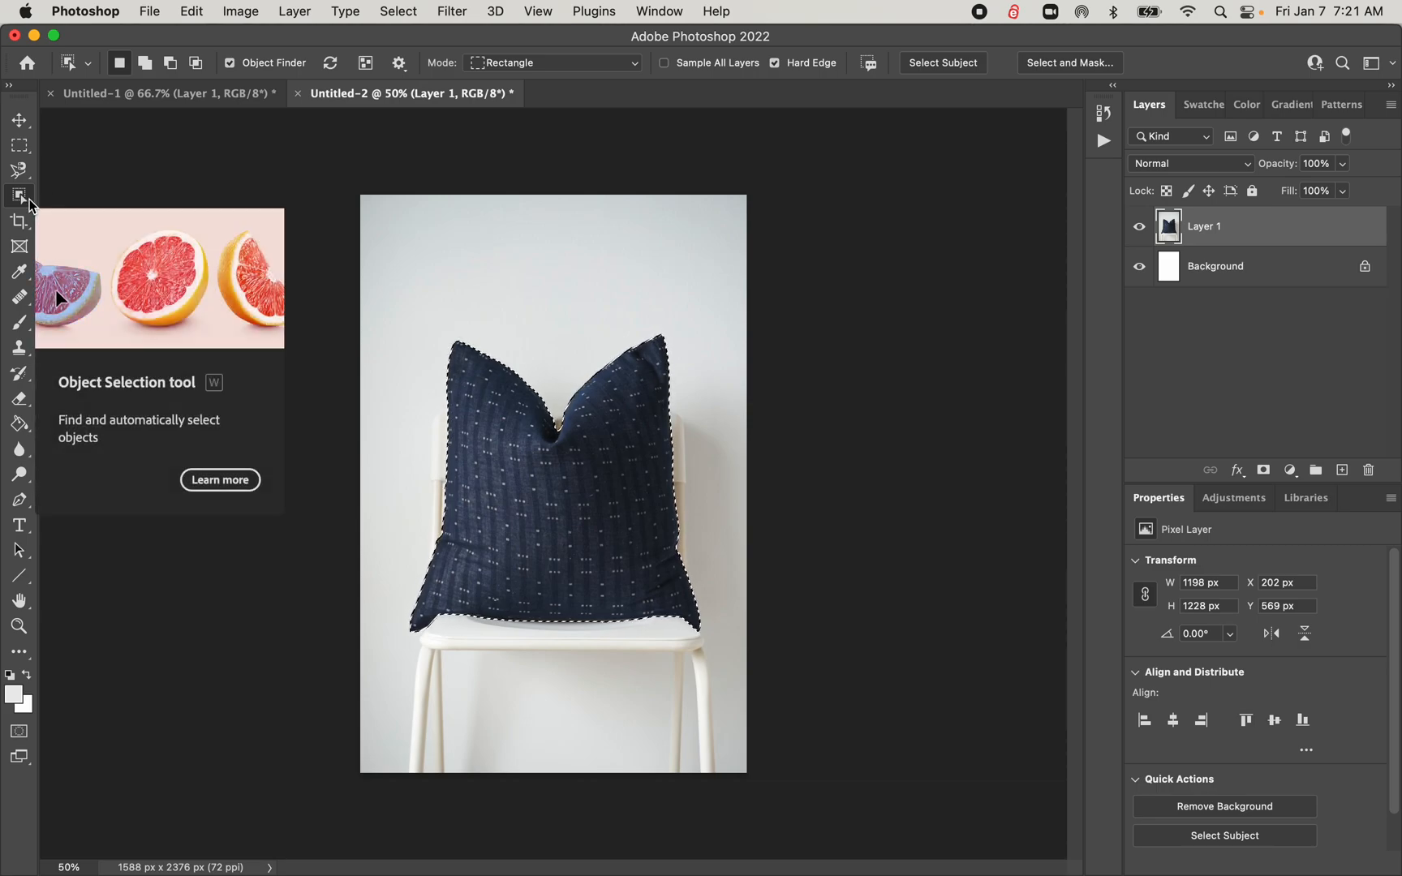
right_click(629, 499)
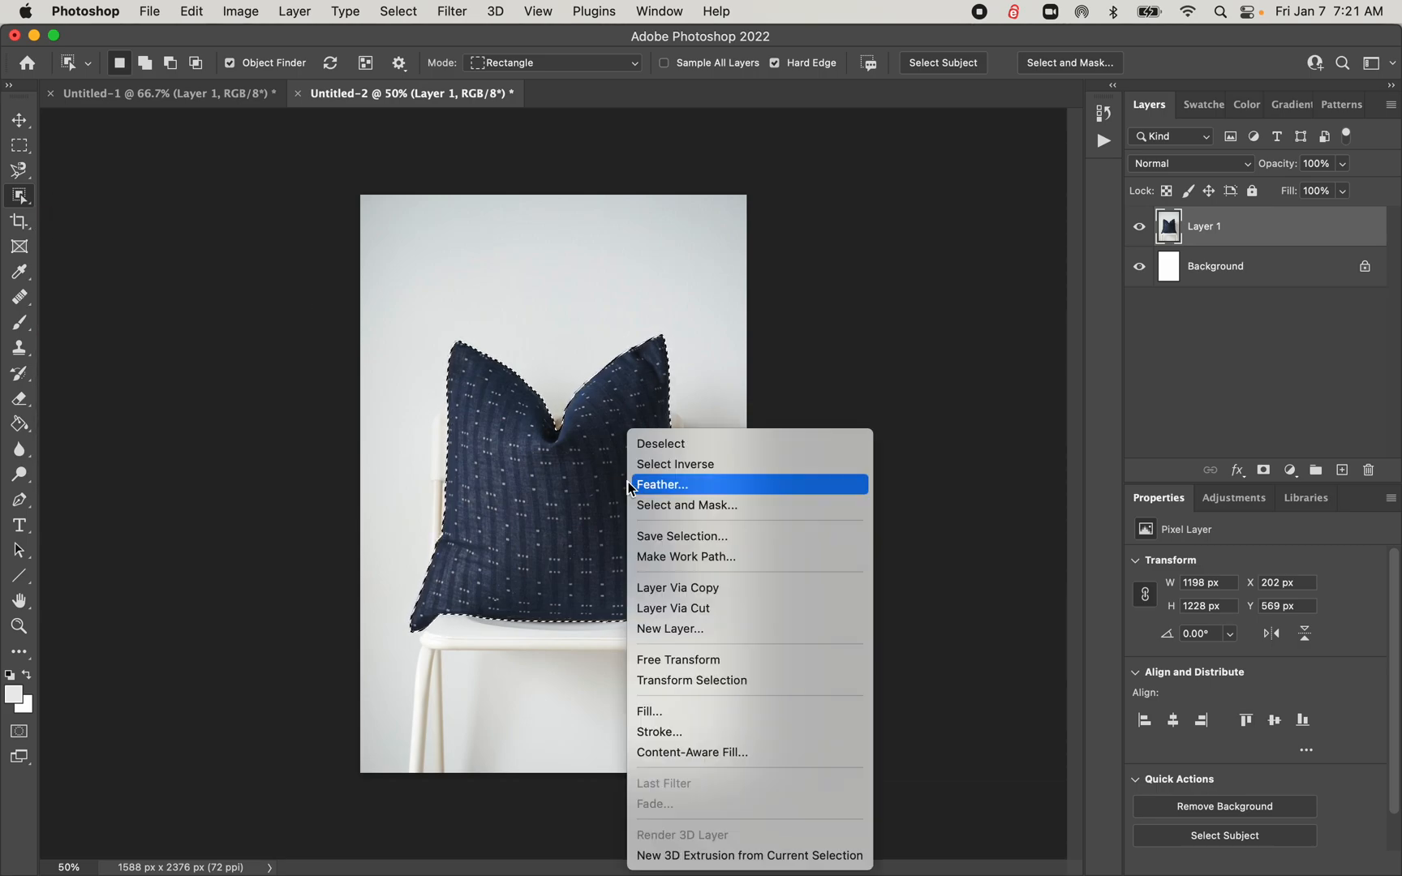
left_click(648, 474)
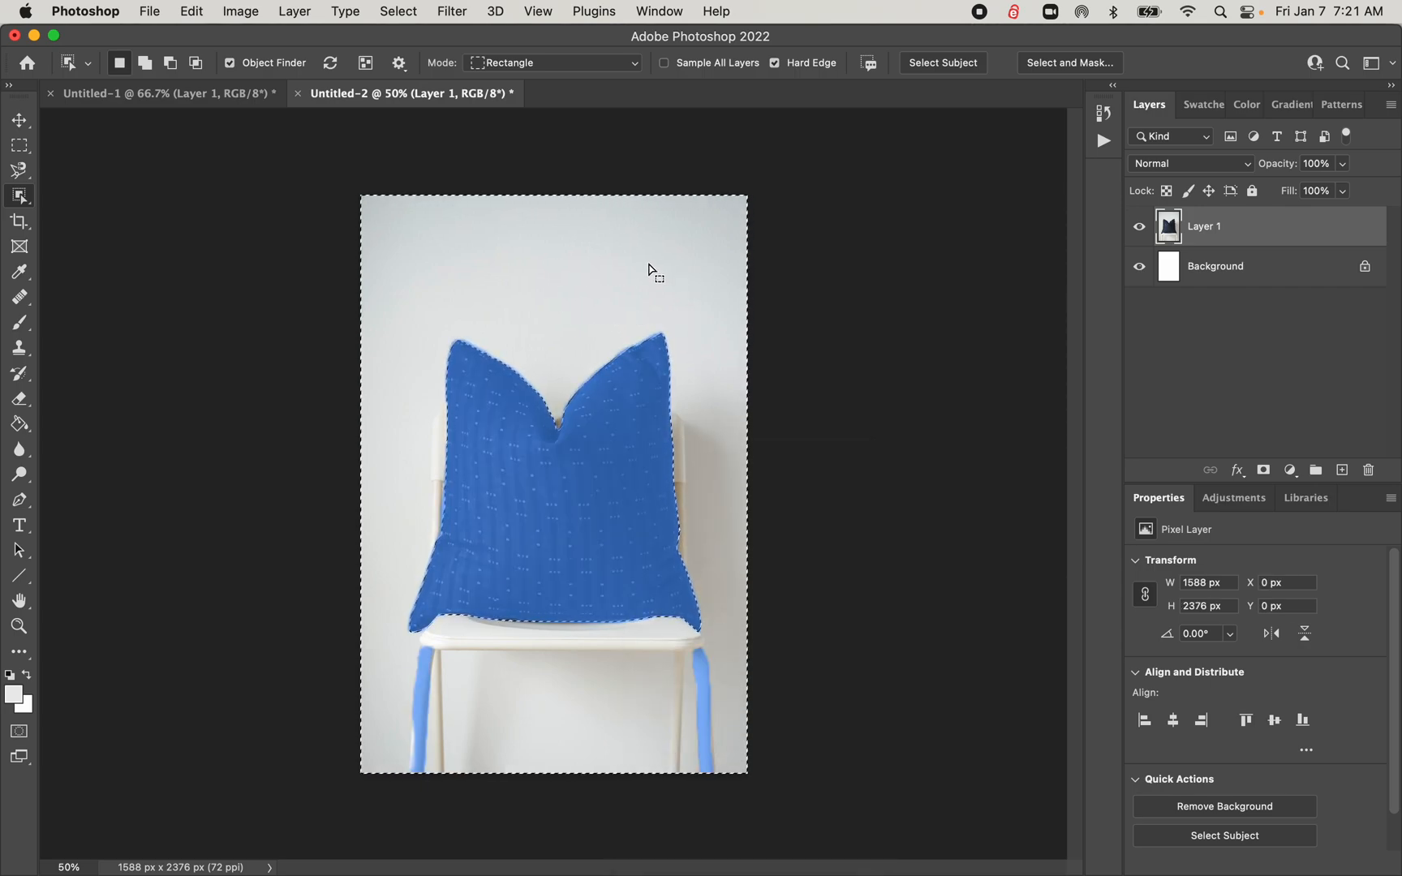
key("Delete")
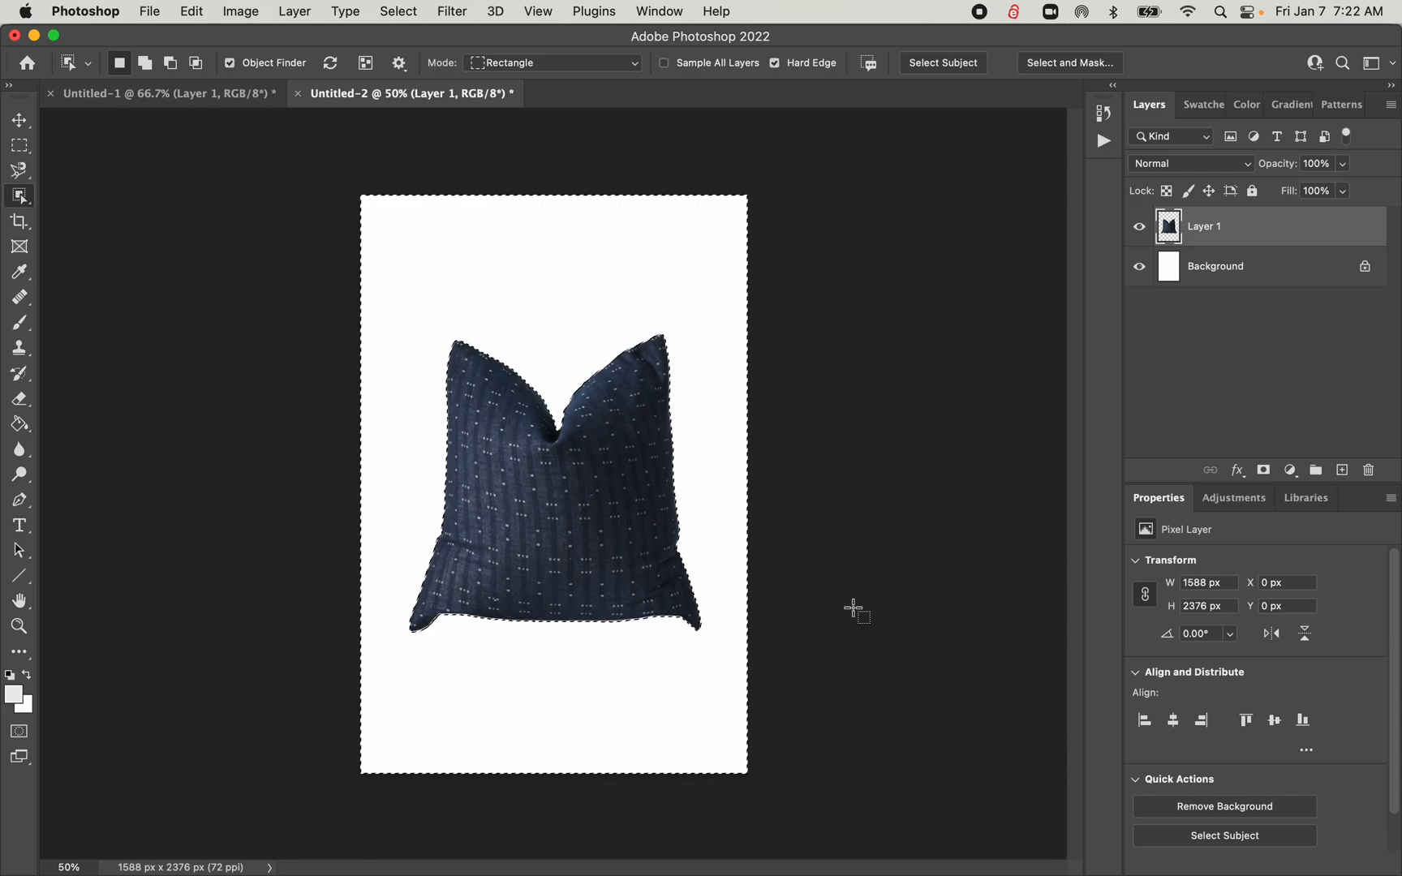
Open Family Room Design Board.psd from the recent files
left_click(23, 64)
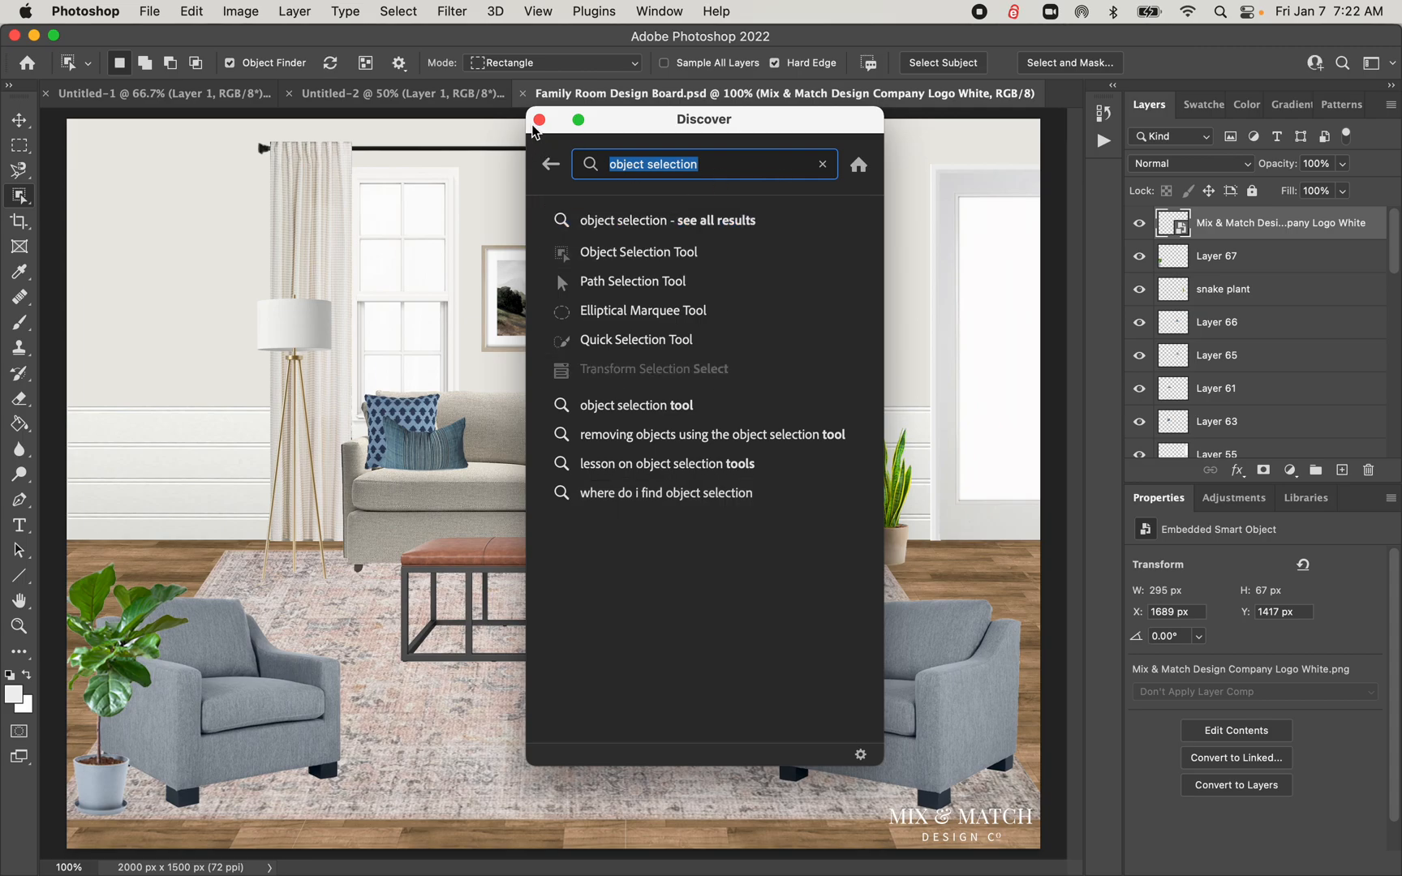
left_click(537, 123)
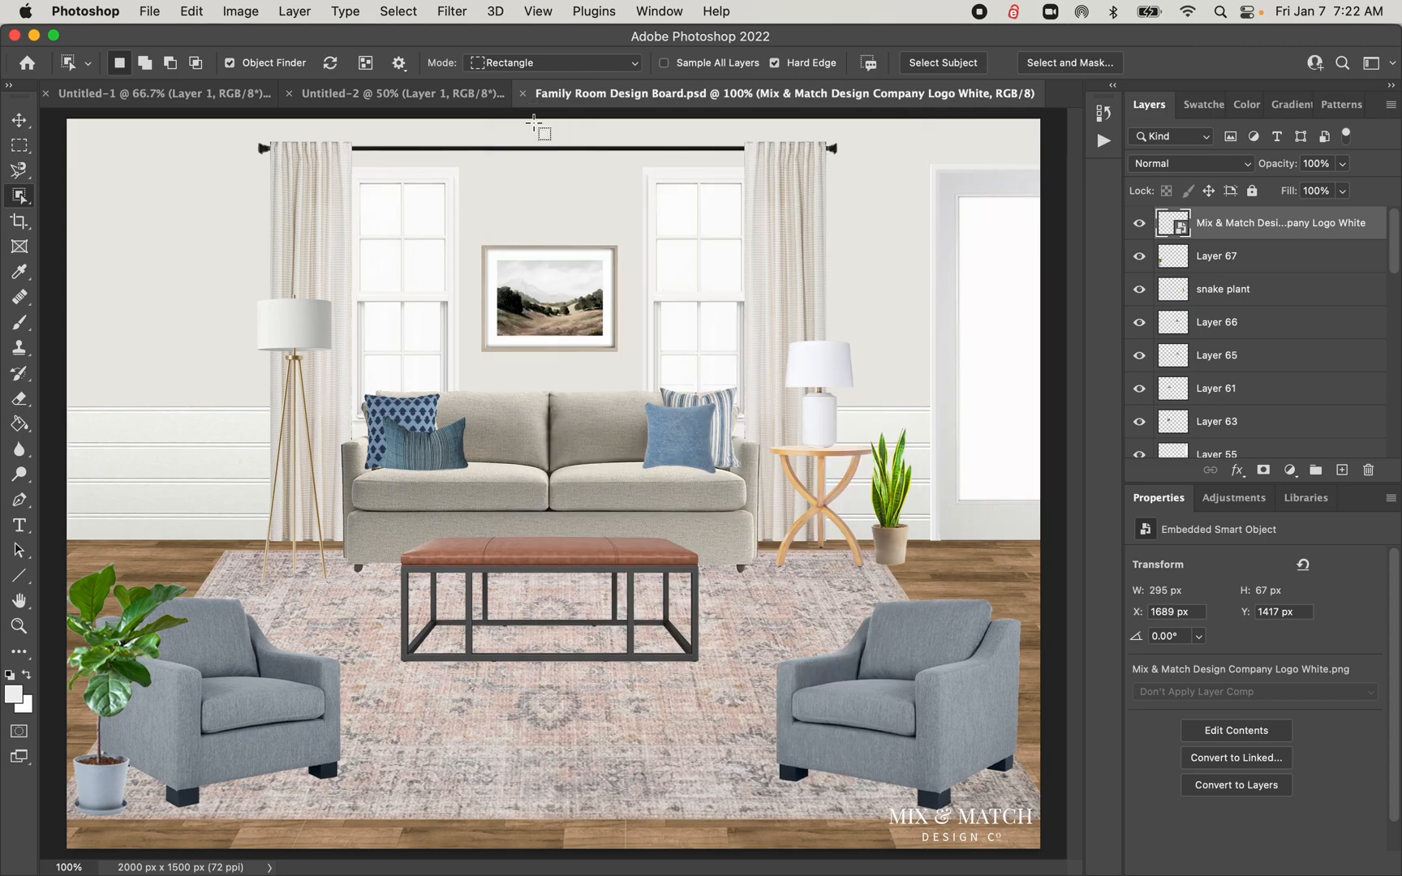